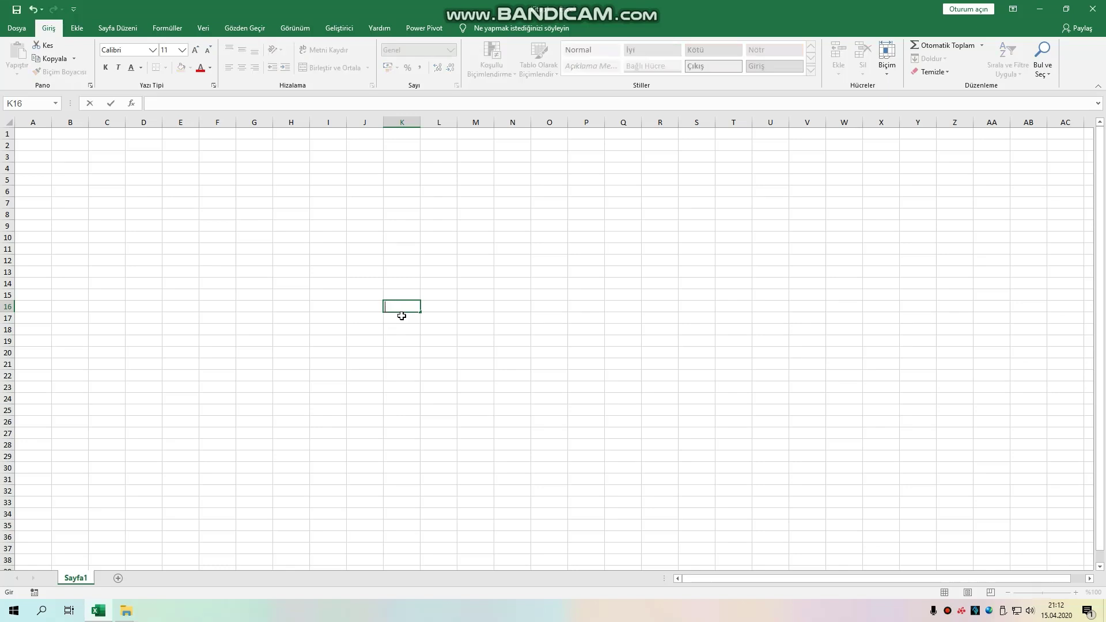
- On the Formüller tab, browse the Metin, Arama ve Başvuru and Matematik ve Trigonometri function lists
{"action": "left_click", "coordinate": [434, 361]}
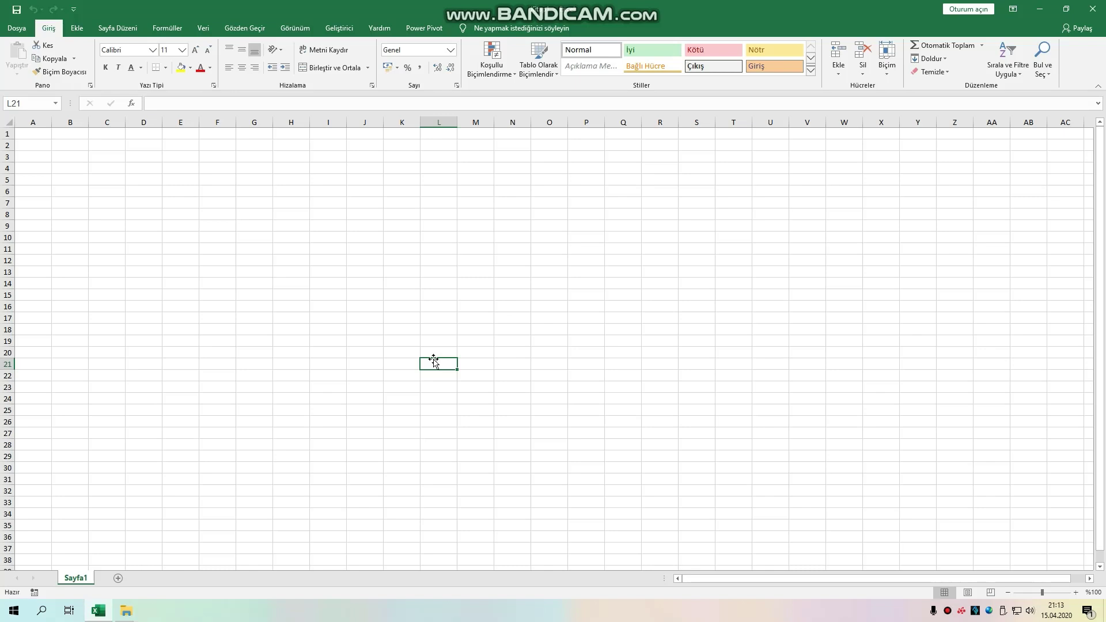
{"action": "left_click", "coordinate": [428, 285]}
{"action": "left_click", "coordinate": [167, 30]}
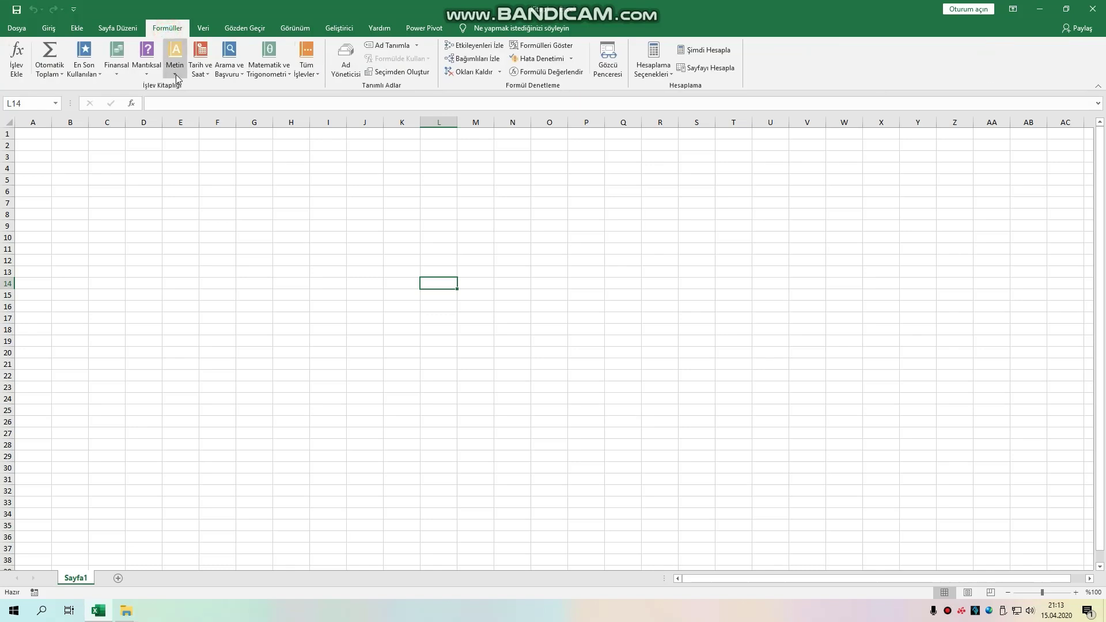
{"action": "left_click", "coordinate": [174, 69]}
{"action": "left_click", "coordinate": [295, 209]}
{"action": "left_click", "coordinate": [230, 60]}
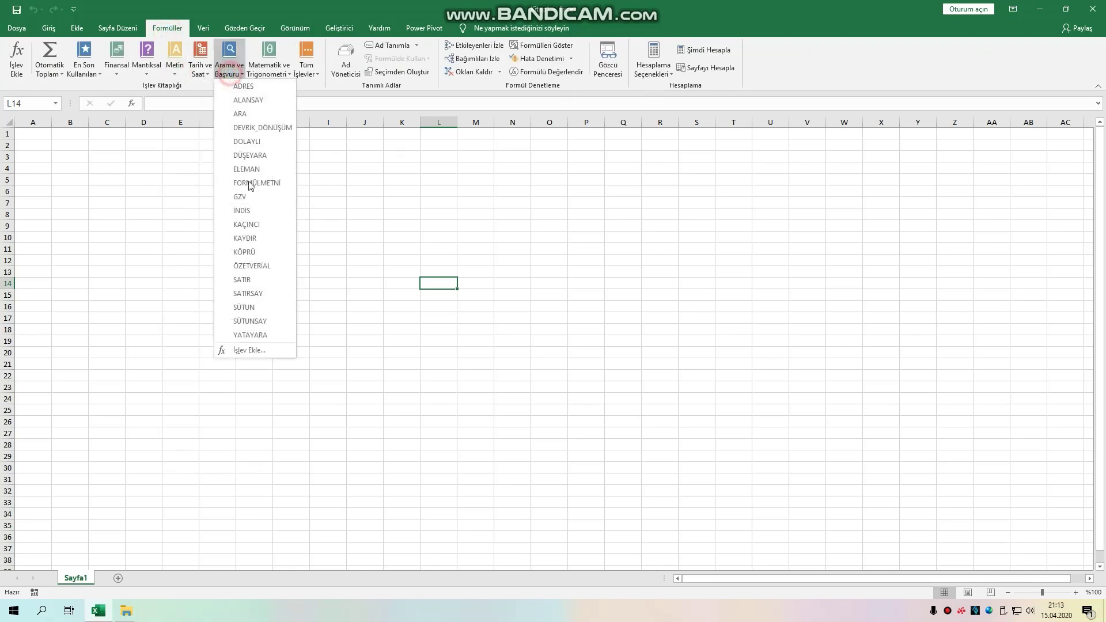
{"action": "left_click", "coordinate": [340, 205]}
{"action": "left_click", "coordinate": [269, 63]}
{"action": "left_click", "coordinate": [199, 208]}
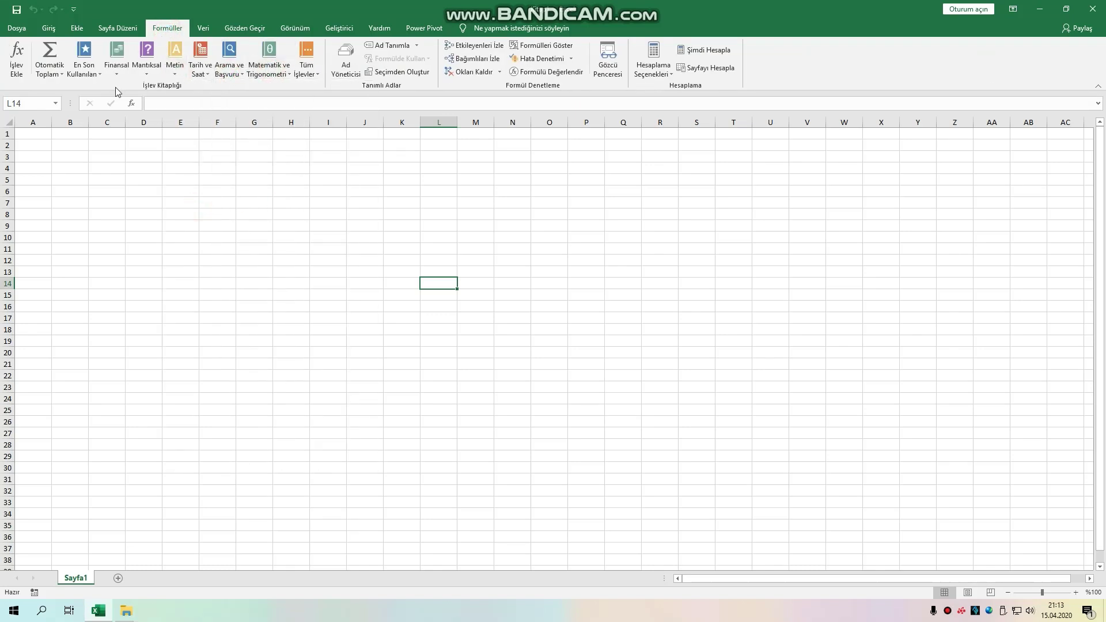
- Glance at the Giriş and Veri tabs, then return to Formüller and select cell G9
{"action": "left_click", "coordinate": [49, 28]}
{"action": "left_click", "coordinate": [203, 27]}
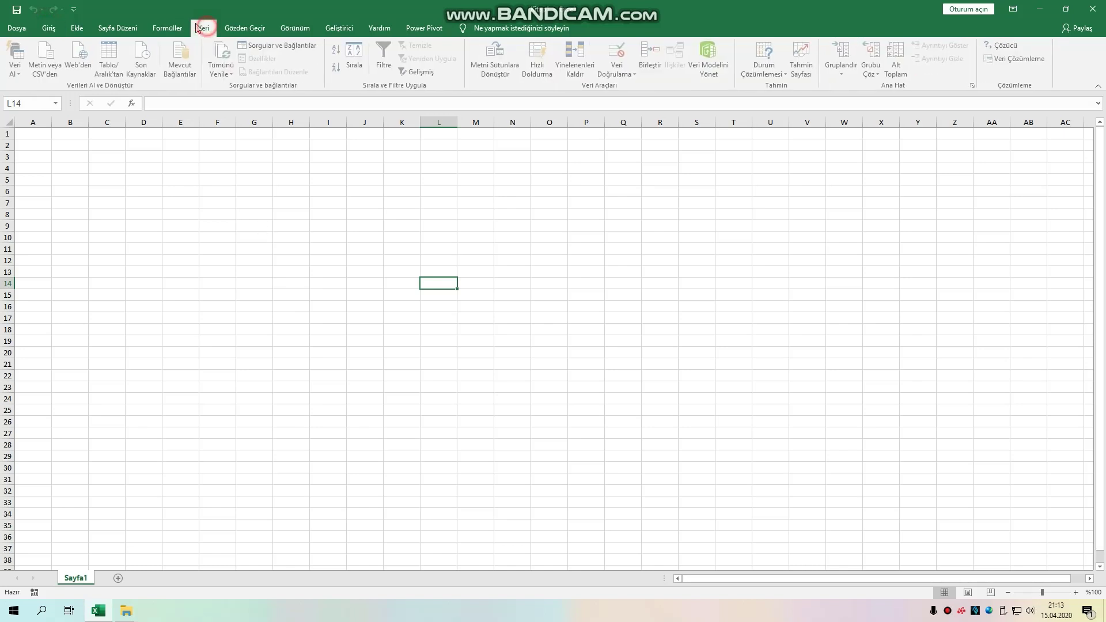
{"action": "left_click", "coordinate": [167, 27]}
{"action": "left_click", "coordinate": [254, 226]}
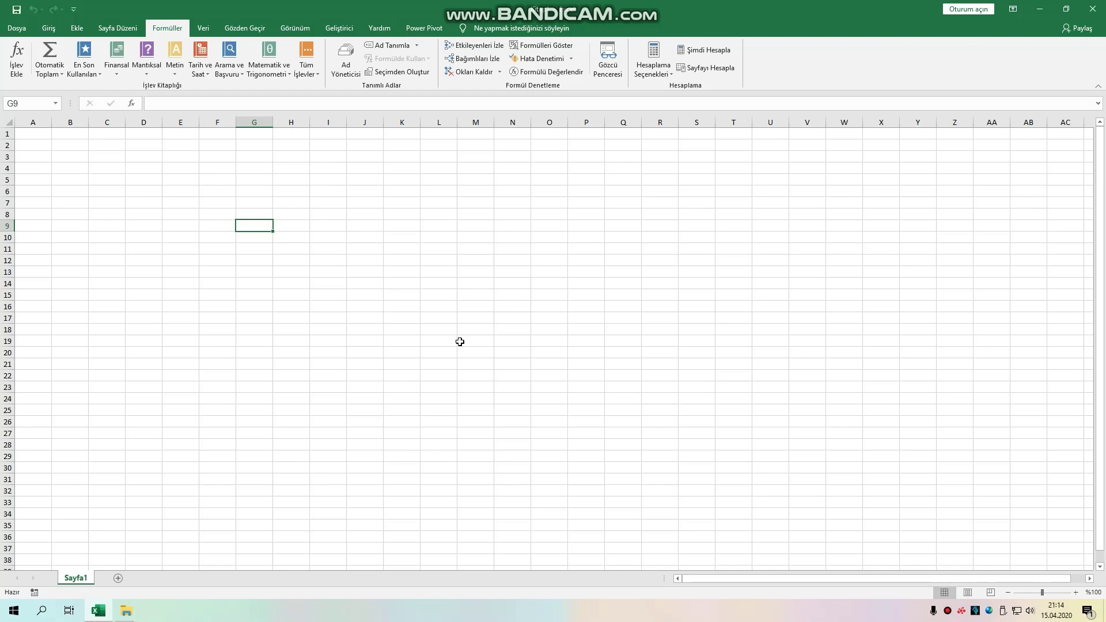
- From cell K8, browse the Matematik ve Trigonometri, Tüm İşlevler and Arama ve Başvuru lists again
{"action": "left_click", "coordinate": [402, 213]}
{"action": "left_click", "coordinate": [268, 65]}
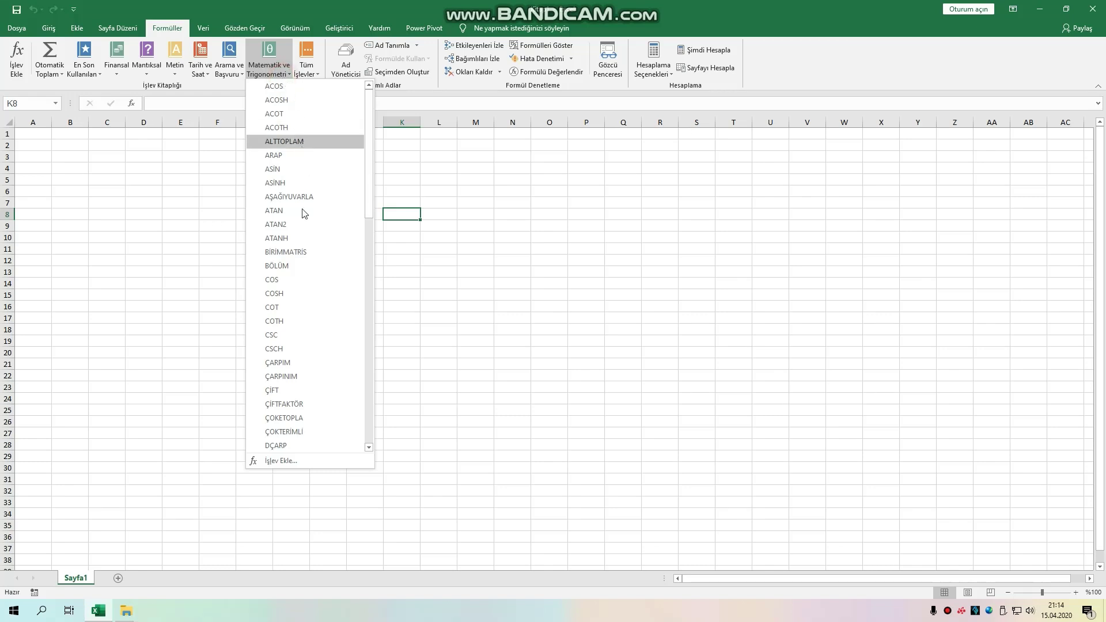
{"action": "left_click", "coordinate": [306, 60]}
{"action": "mouse_move", "coordinate": [320, 128]}
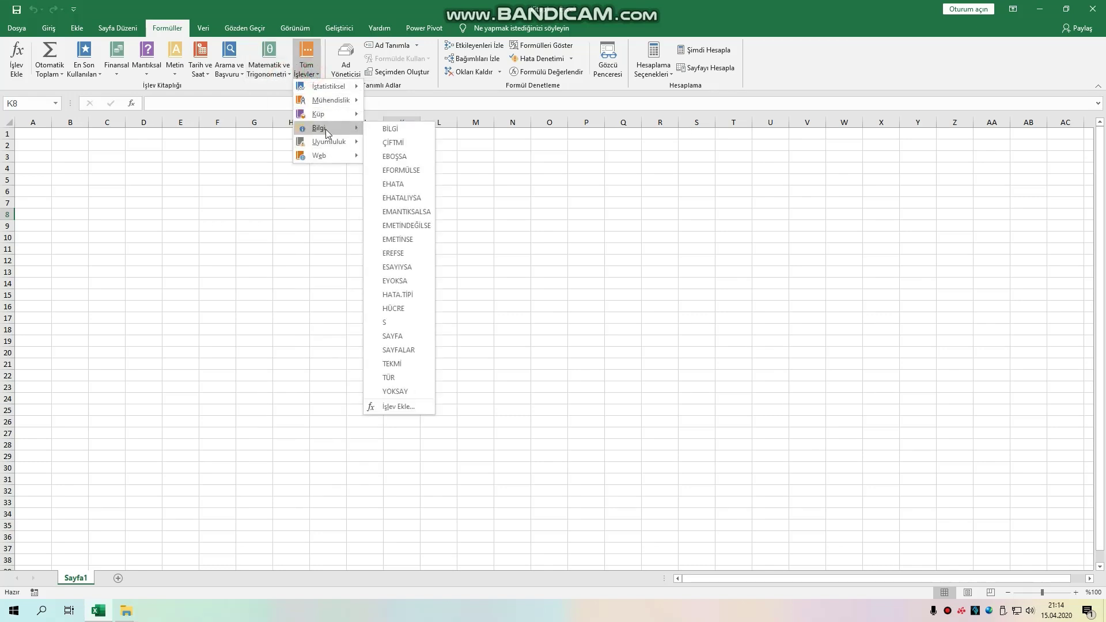
{"action": "left_click", "coordinate": [229, 67]}
{"action": "left_click", "coordinate": [385, 329]}
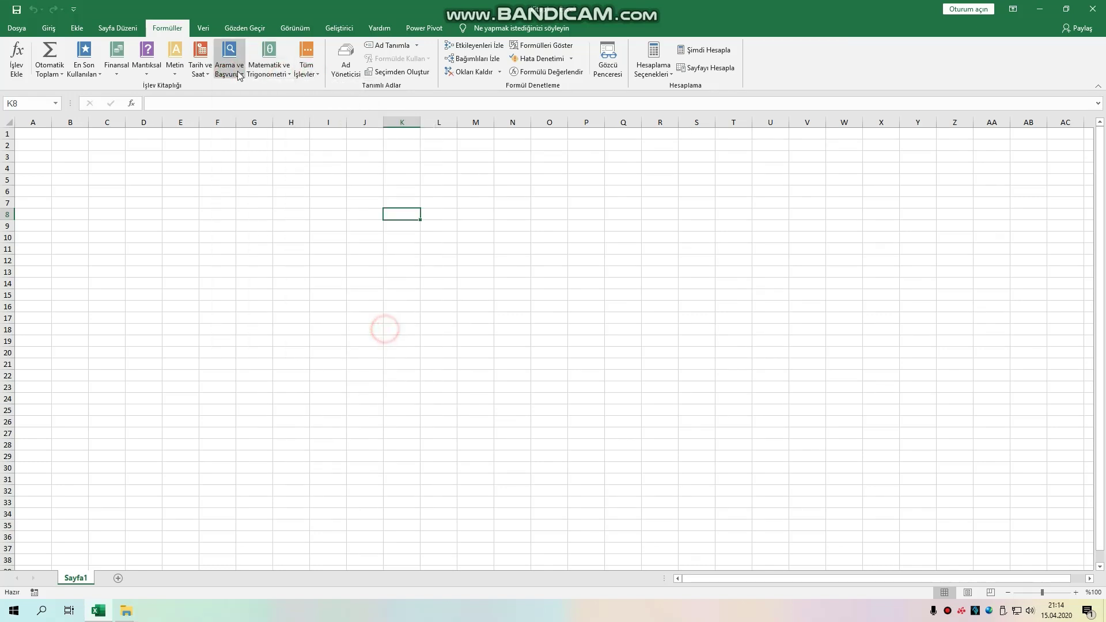
{"action": "left_click", "coordinate": [238, 75]}
{"action": "left_click", "coordinate": [173, 249]}
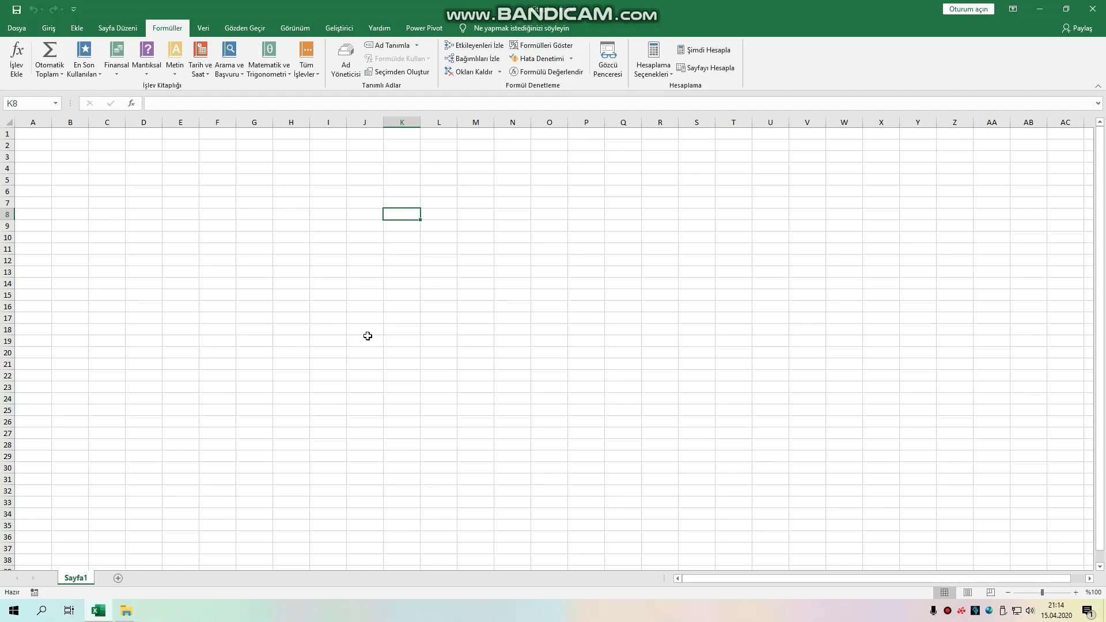
{"action": "left_click", "coordinate": [348, 203]}
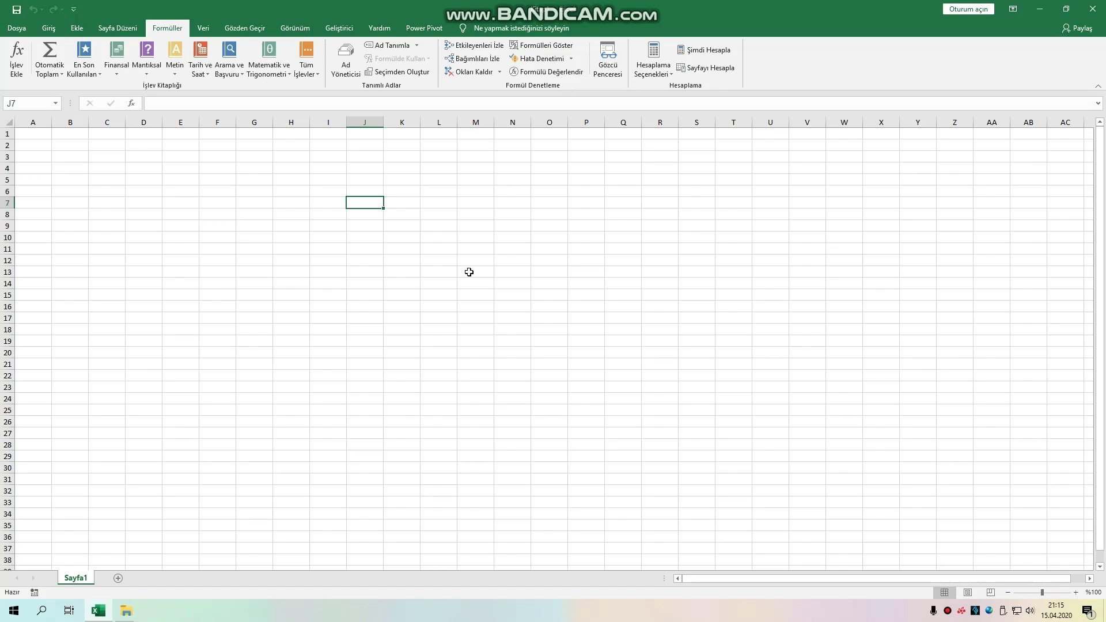
- In the Visual Basic editor, close the FUNCRES code window and insert Module1 into Kitap1
{"action": "key", "text": "alt+F11"}
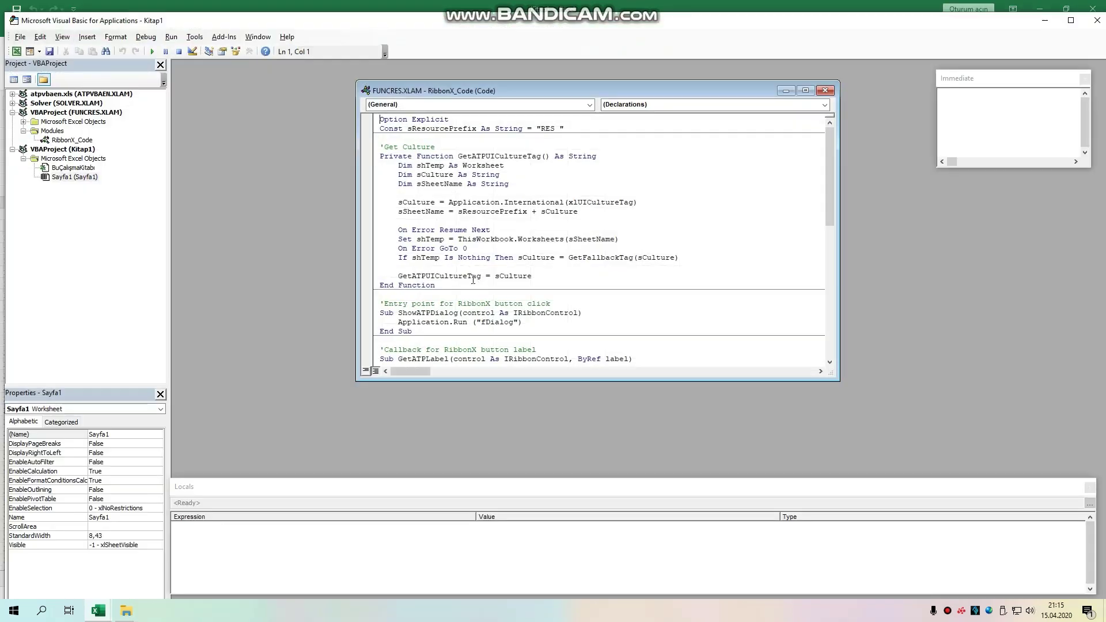
{"action": "left_click", "coordinate": [825, 91]}
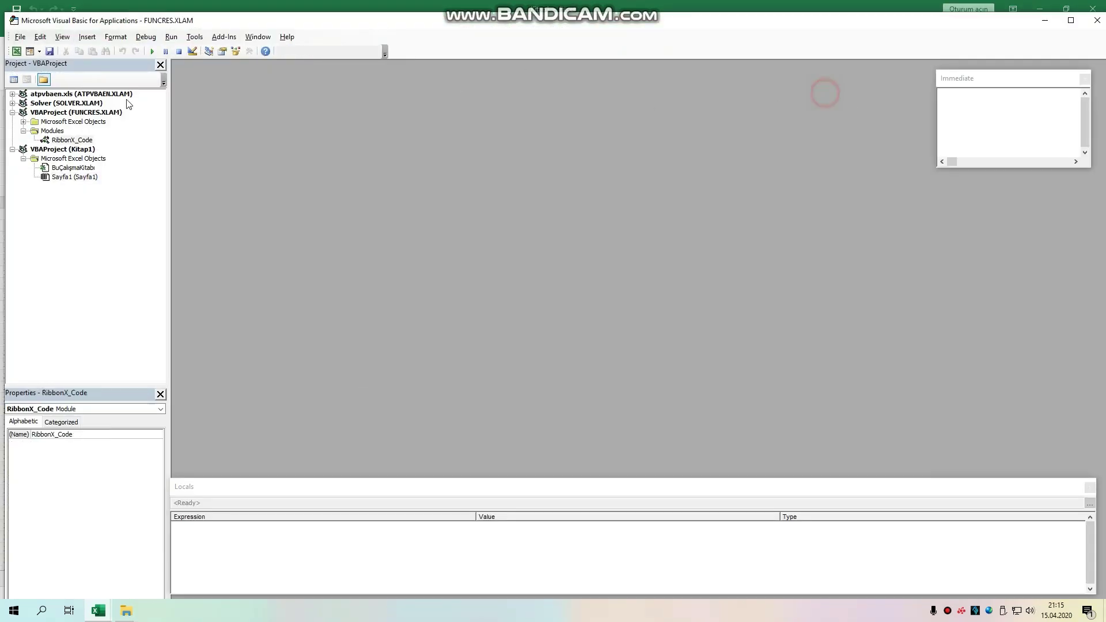
{"action": "right_click", "coordinate": [72, 177]}
{"action": "left_click", "coordinate": [210, 255]}
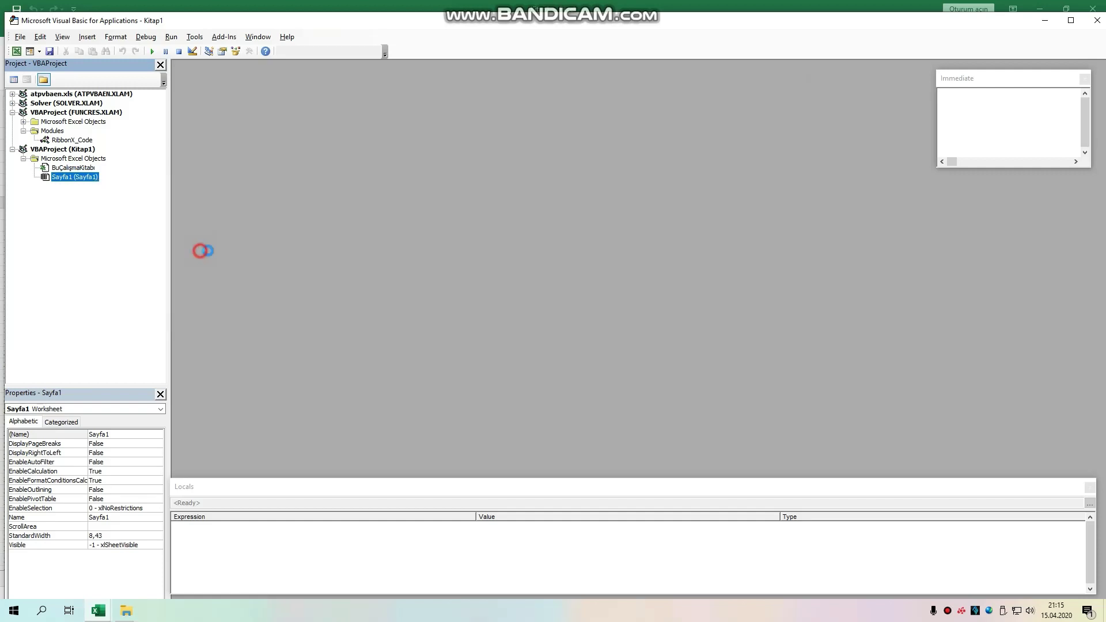
{"action": "left_click", "coordinate": [440, 219]}
{"action": "left_click_drag", "start_coordinate": [348, 94], "coordinate": [288, 70]}
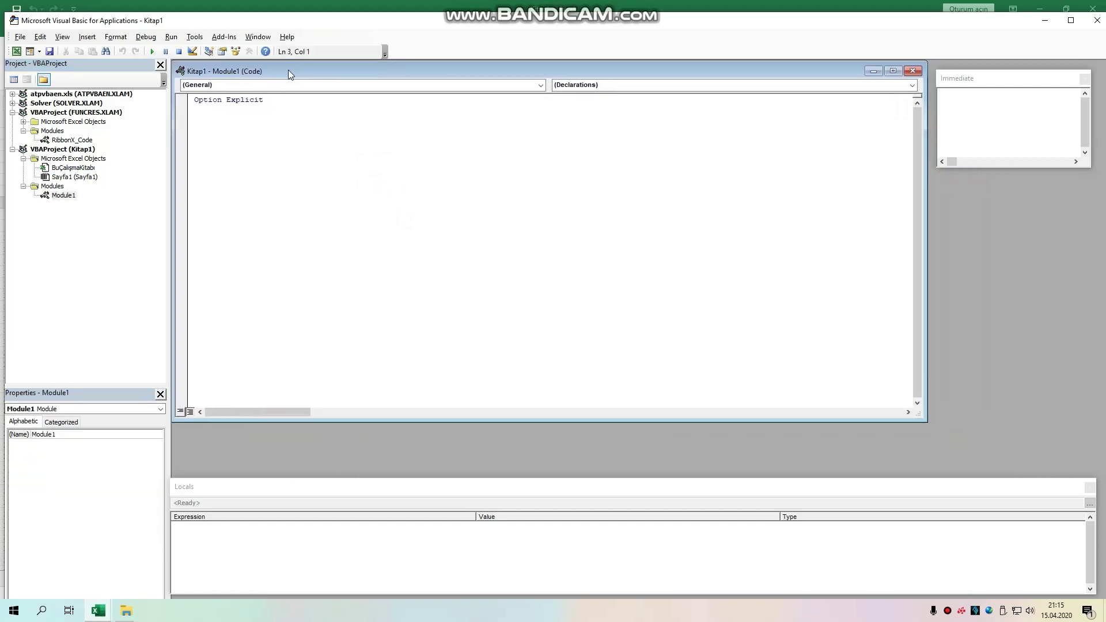
{"action": "left_click", "coordinate": [302, 131]}
- Write Sub toplam() with Dim x, y, z As Integer and x = InputBox("İlk Sayısı Giriniz")
{"action": "type", "text": "sub "}
{"action": "type", "text": "top"}
{"action": "type", "text": "lam"}
{"action": "key", "text": "Return"}
{"action": "key", "text": "Return"}
{"action": "key", "text": "Return"}
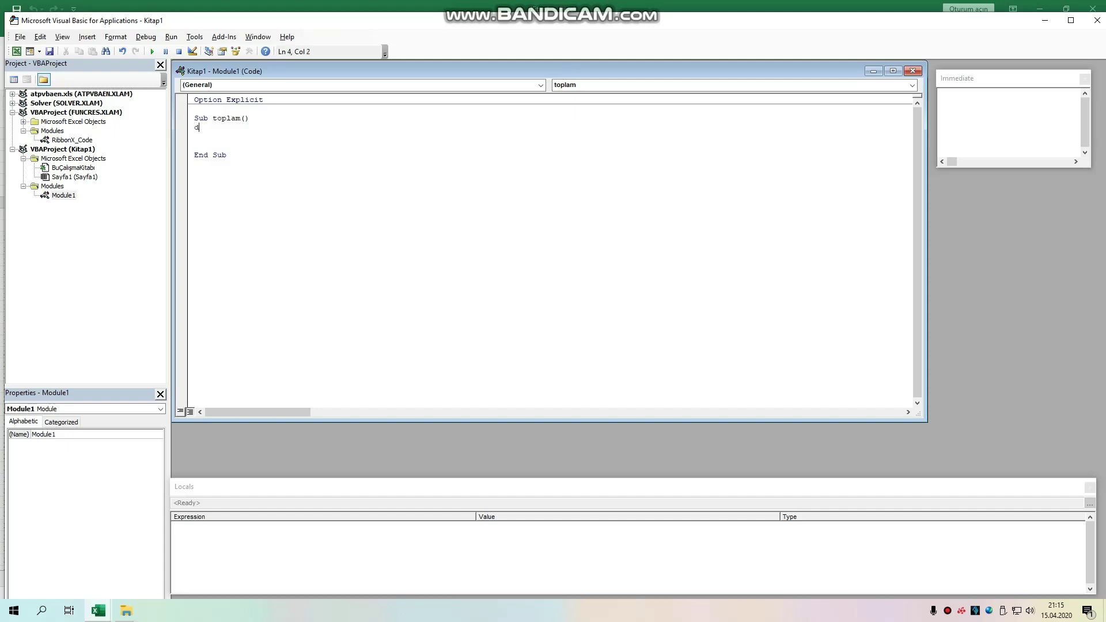
{"action": "key", "text": "Return"}
{"action": "type", "text": "dimx "}
{"action": "type", "text": "as int"}
{"action": "key", "text": "Return"}
{"action": "type", "text": "d"}
{"action": "type", "text": "im"}
{"action": "type", "text": "as "}
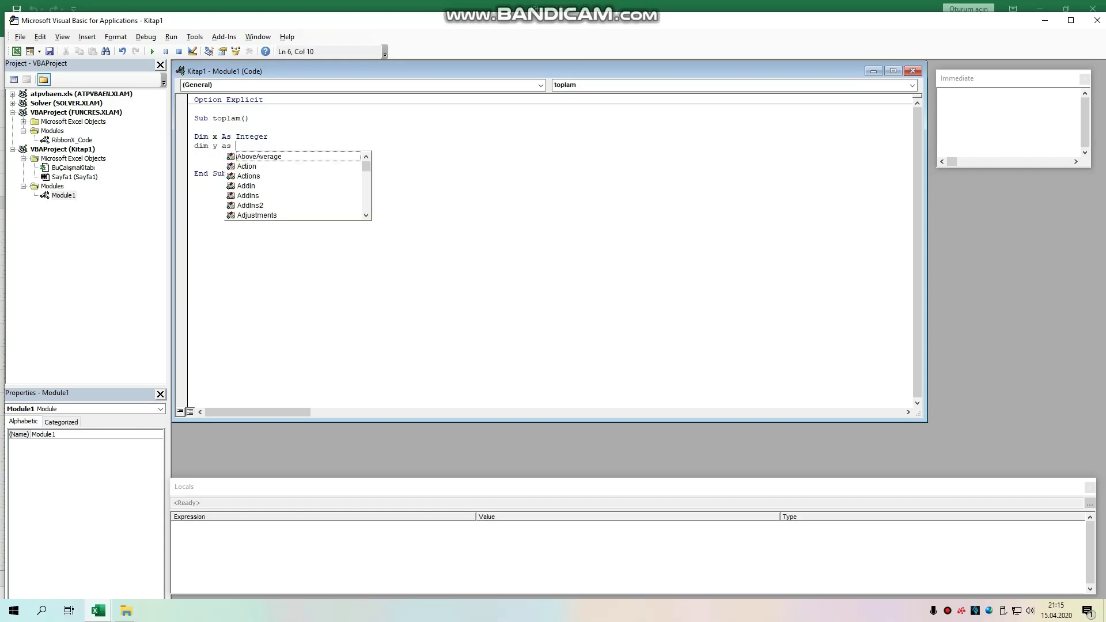
{"action": "type", "text": "inte"}
{"action": "key", "text": "Return"}
{"action": "type", "text": "dim"}
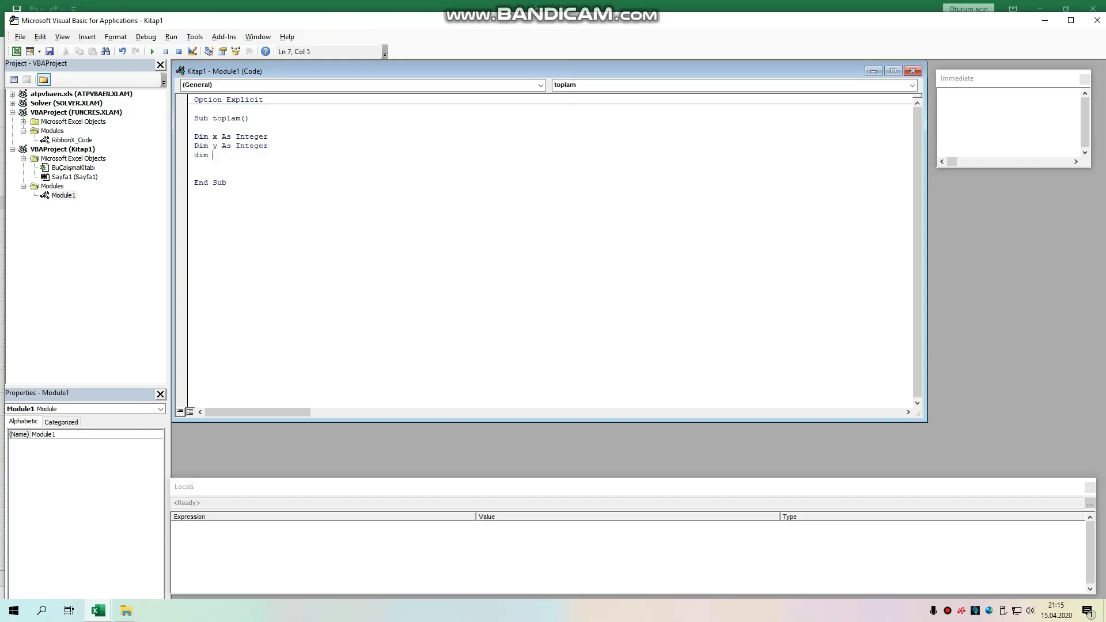
{"action": "type", "text": " z as inte"}
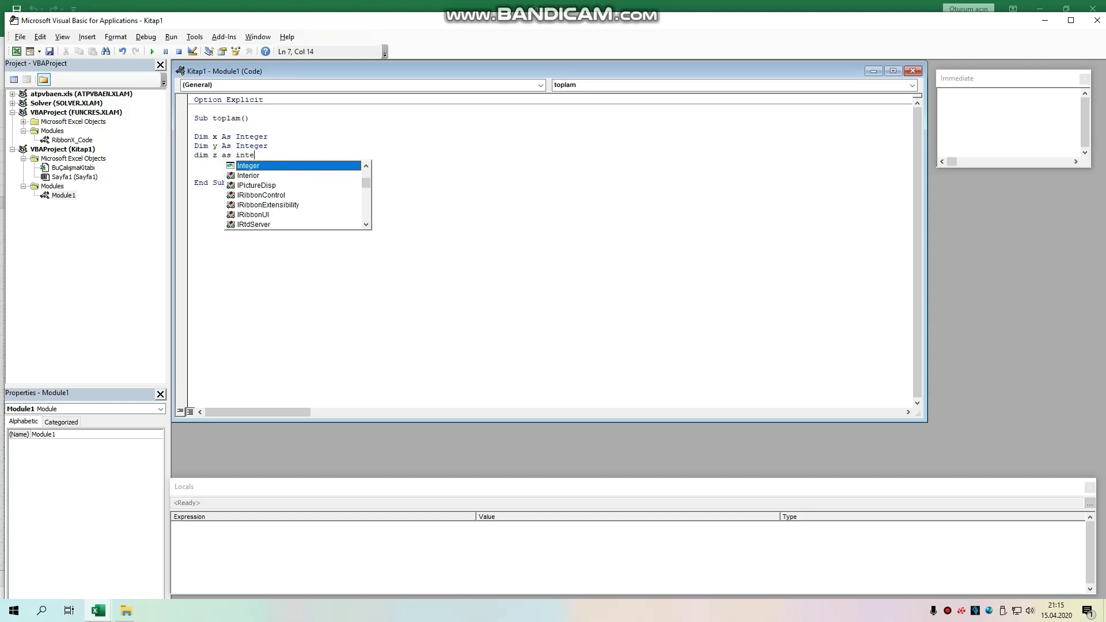
{"action": "key", "text": "Return"}
{"action": "key", "text": "Return"}
{"action": "type", "text": "x="}
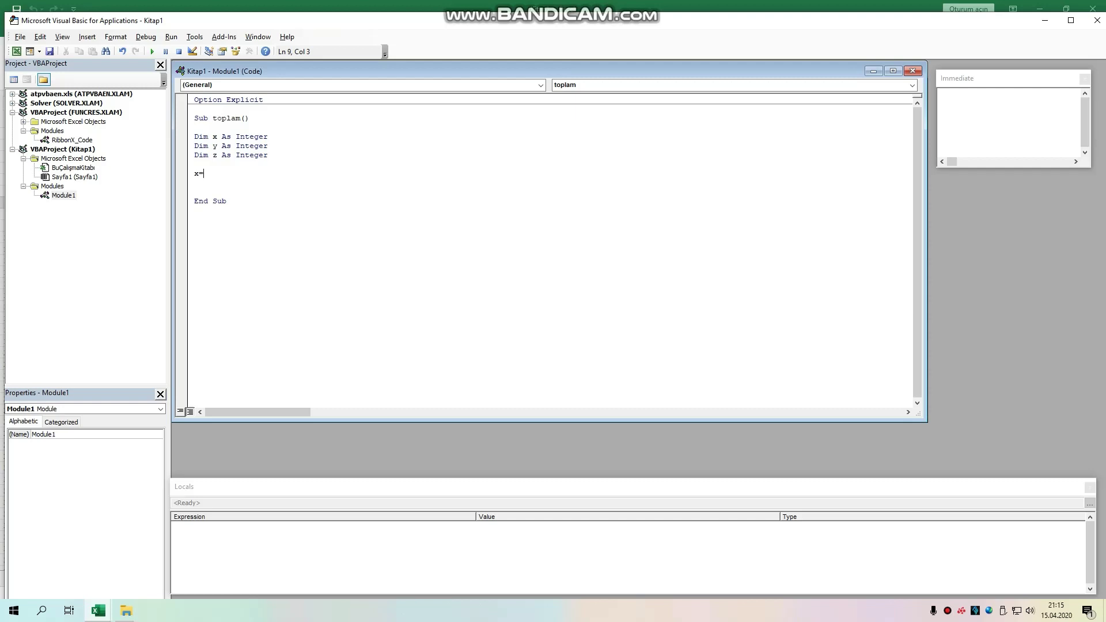
{"action": "type", "text": "i"}
{"action": "type", "text": "nputb"}
{"action": "type", "text": "ox"}
{"action": "type", "text": "(\""}
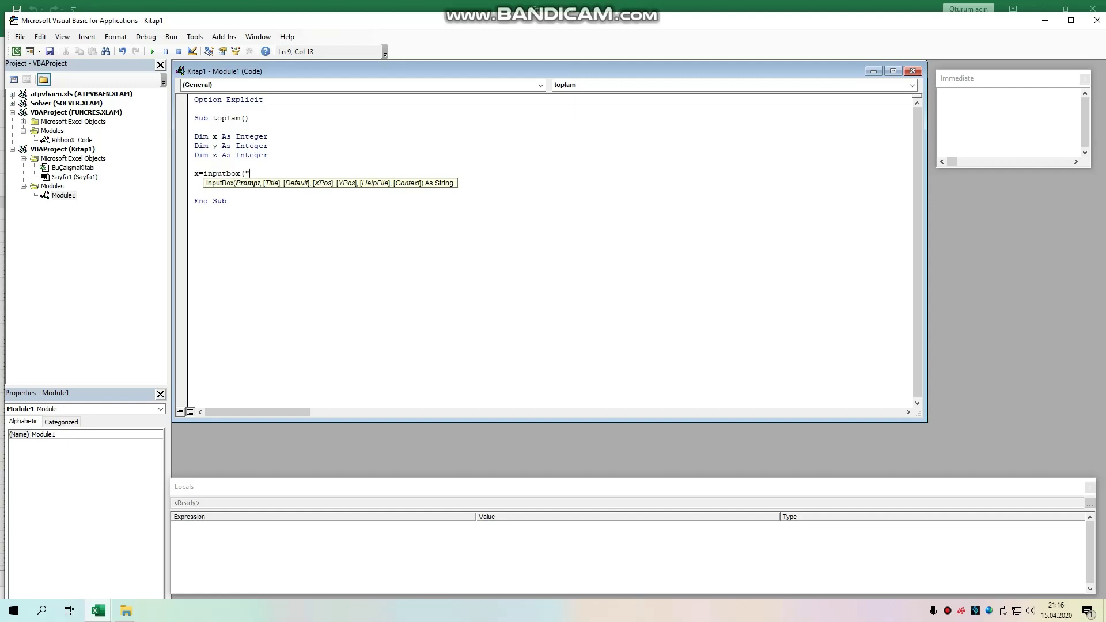
{"action": "type", "text": "İlk Sa"}
{"action": "type", "text": "yısı Giri"}
{"action": "type", "text": "niz\")"}
{"action": "key", "text": "Return"}
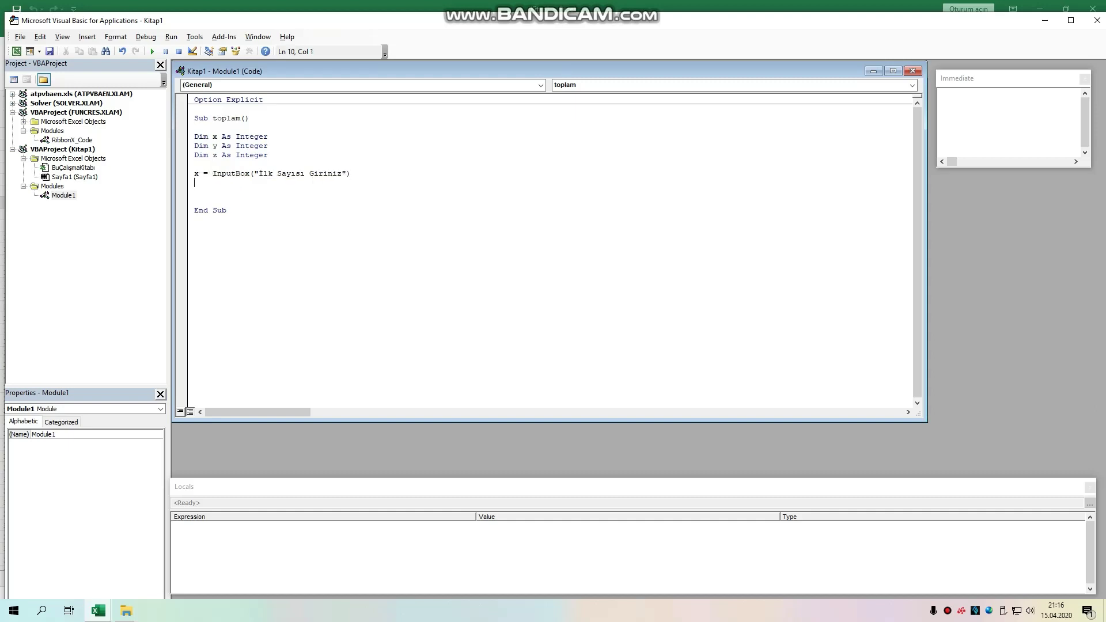
- Add y = InputBox("ikinci Sayısı Giriniz") and change the first prompt to "İlk Sayıyı Giriniz"
{"action": "type", "text": "y="}
{"action": "type", "text": "İ"}
{"action": "type", "text": "nputbox"}
{"action": "type", "text": "(\""}
{"action": "type", "text": "i\""}
{"action": "type", "text": "kin"}
{"action": "type", "text": "ci Say"}
{"action": "type", "text": "ısı"}
{"action": "type", "text": "F"}
{"action": "type", "text": "riniz\""}
{"action": "type", "text": ")"}
{"action": "left_click", "coordinate": [305, 174]}
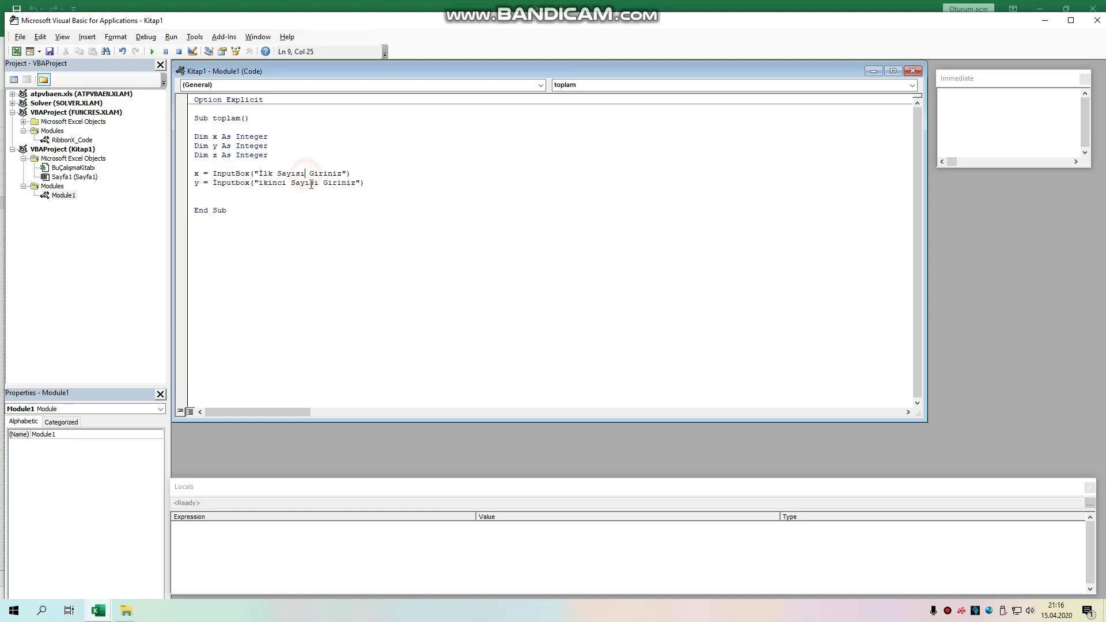
{"action": "key", "text": "BackSpace"}
{"action": "key", "text": "BackSpace"}
{"action": "type", "text": "yı"}
- Add the line z=x+y below the two prompts
{"action": "left_click", "coordinate": [385, 182]}
{"action": "key", "text": "Return"}
{"action": "key", "text": "Return"}
{"action": "type", "text": "z="}
{"action": "type", "text": "x+"}
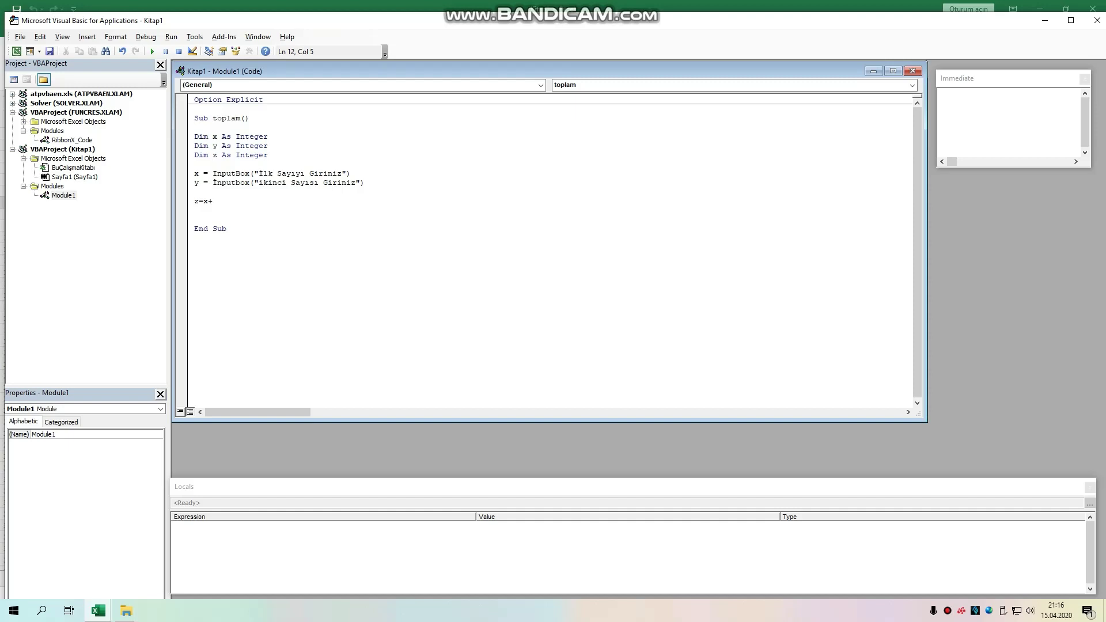
{"action": "type", "text": "y"}
- Write the line MsgBox ("Toplam" & " " & " " & z) after z = x + y
{"action": "key", "text": "Return"}
{"action": "key", "text": "Return"}
{"action": "type", "text": "ms"}
{"action": "type", "text": "g"}
{"action": "type", "text": "box"}
{"action": "type", "text": "("}
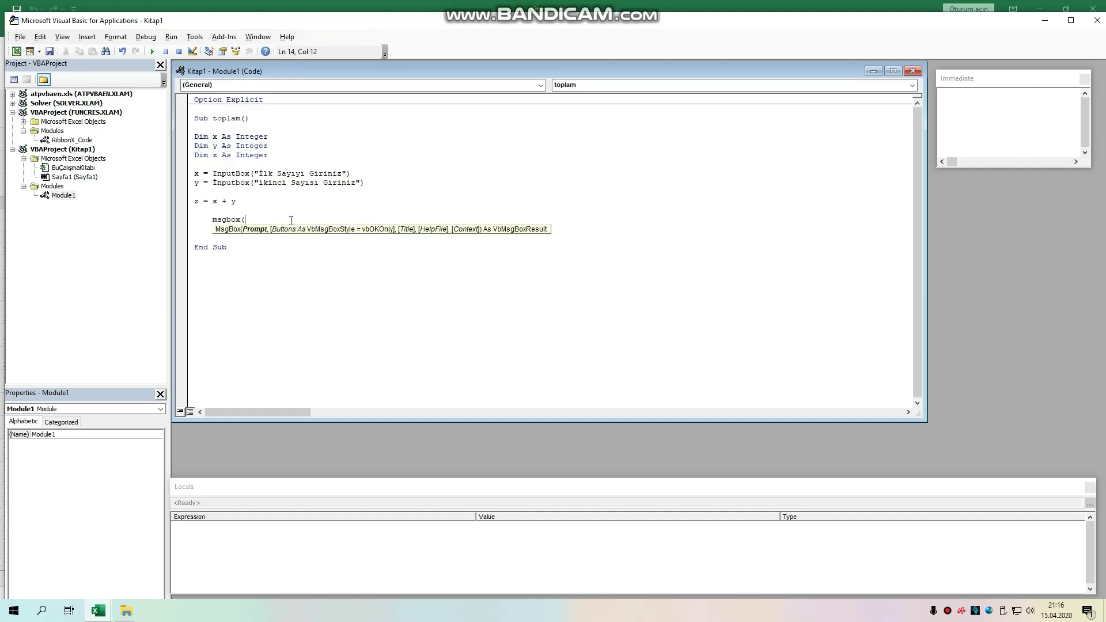
{"action": "type", "text": "\"t"}
{"action": "key", "text": "BackSpace"}
{"action": "type", "text": "To"}
{"action": "type", "text": "pla"}
{"action": "type", "text": "m\" "}
{"action": "type", "text": "& \" "}
{"action": "type", "text": "\""}
{"action": "left_click", "coordinate": [283, 220]}
{"action": "type", "text": "\" \""}
{"action": "left_click", "coordinate": [287, 221]}
{"action": "type", "text": "&"}
{"action": "left_click", "coordinate": [341, 218]}
{"action": "type", "text": "& "}
{"action": "type", "text": "\""}
{"action": "key", "text": "BackSpace"}
{"action": "key", "text": "BackSpace"}
{"action": "type", "text": "z"}
{"action": "type", "text": ")"}
{"action": "key", "text": "Return"}
{"action": "key", "text": "Return"}
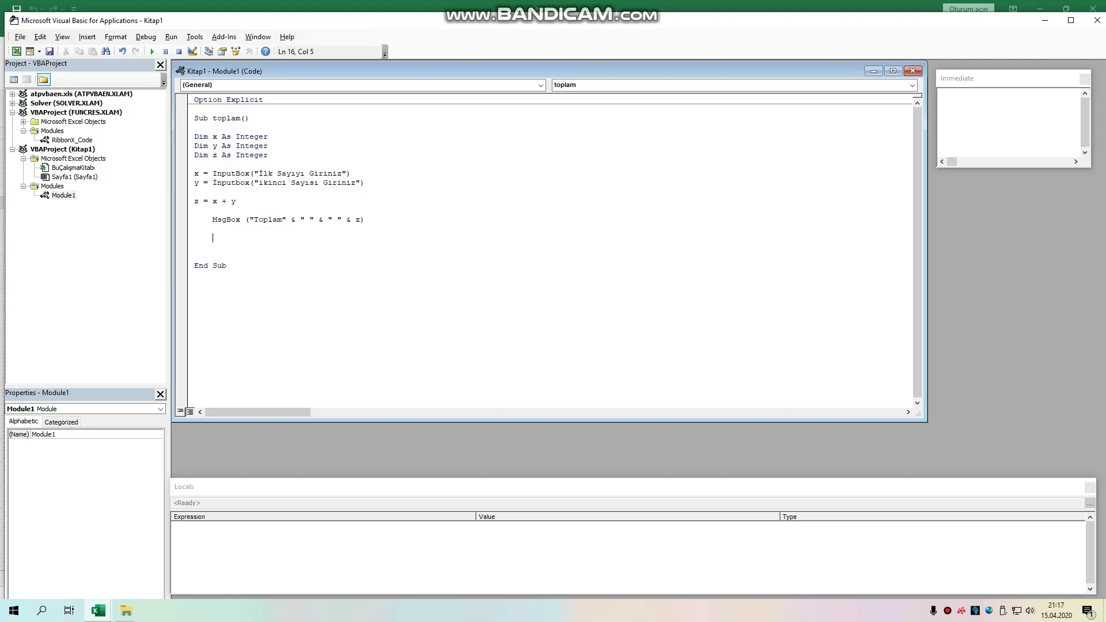
- After the compile error, retype the second Inputbox with a plain capital I
{"action": "key", "text": "F5"}
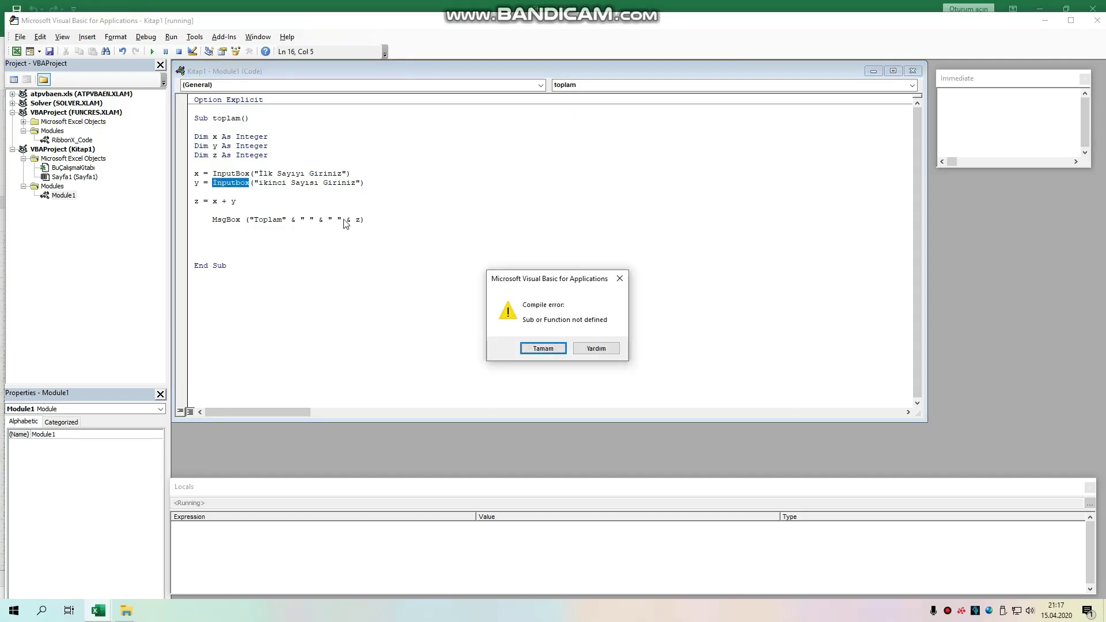
{"action": "key", "text": "Return"}
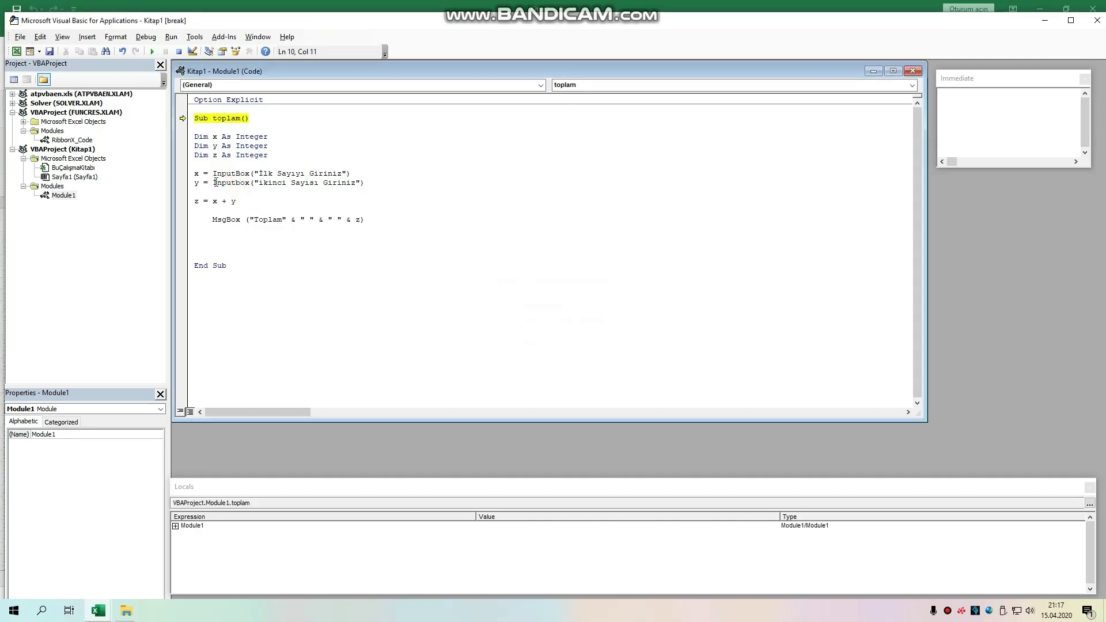
{"action": "left_click_drag", "start_coordinate": [218, 183], "coordinate": [212, 183]}
{"action": "type", "text": "i"}
{"action": "key", "text": "BackSpace"}
{"action": "type", "text": "I"}
- Run toplam with 2 and 5 and close the Toplam 7 message
{"action": "left_click", "coordinate": [382, 191]}
{"action": "left_click", "coordinate": [377, 223]}
{"action": "key", "text": "F5"}
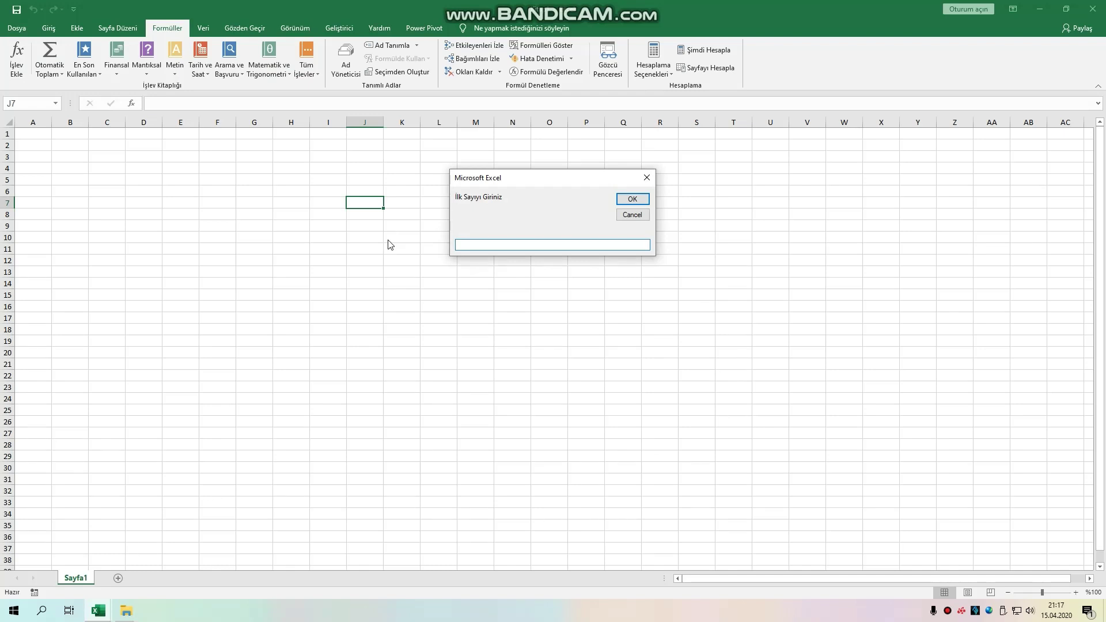
{"action": "type", "text": "2"}
{"action": "key", "text": "Return"}
{"action": "type", "text": "5"}
{"action": "key", "text": "Return"}
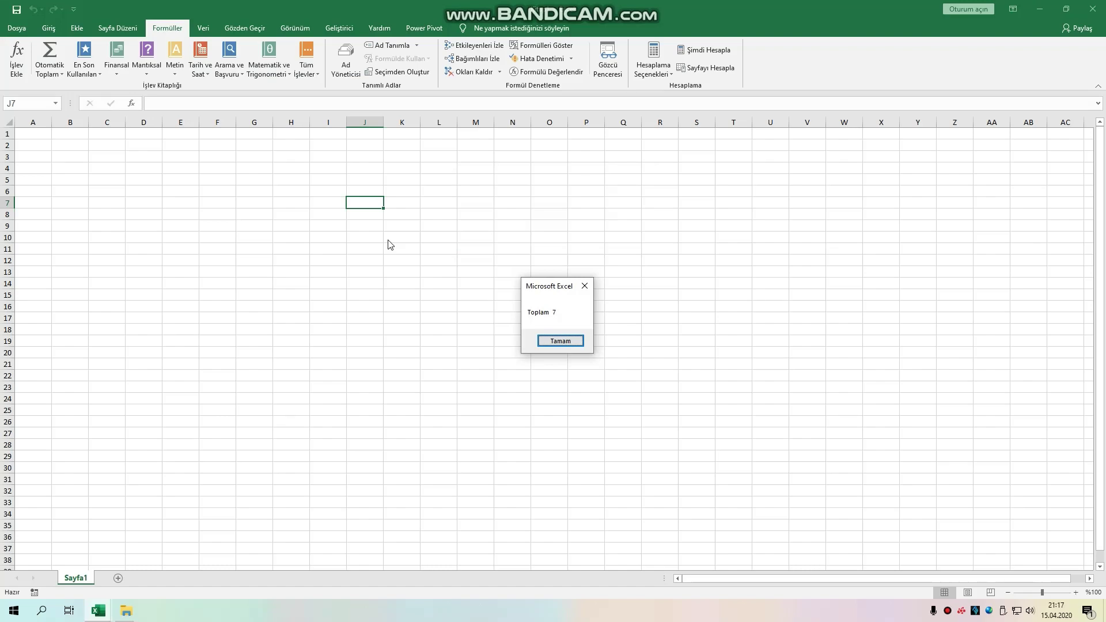
{"action": "key", "text": "Return"}
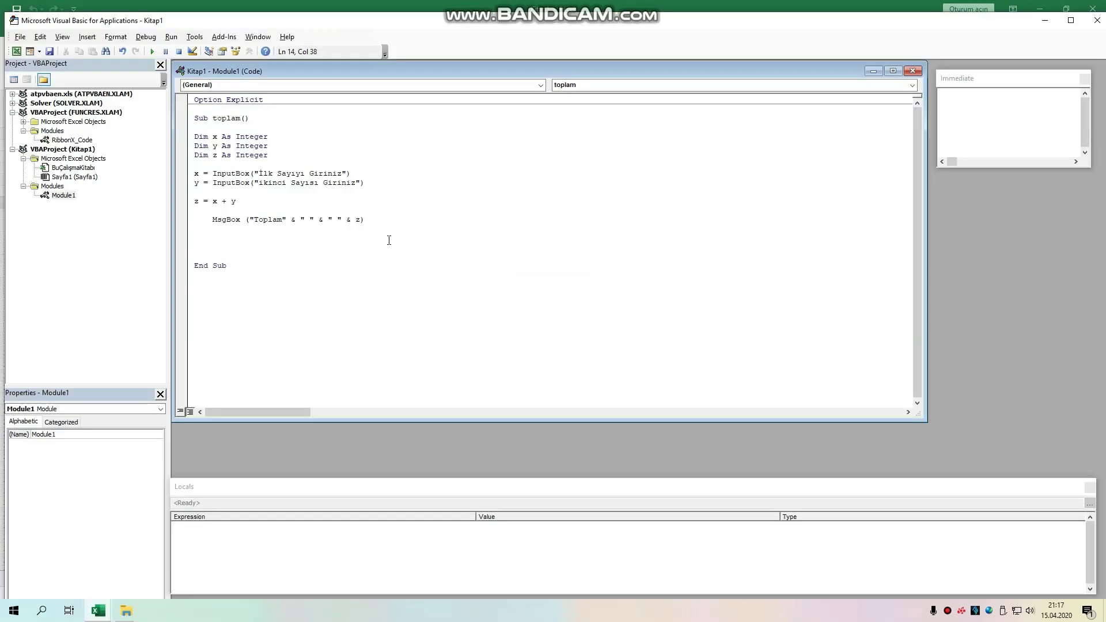
- Run toplam again with 3 and 14 and close the Toplam 17 message
{"action": "key", "text": "F5"}
{"action": "type", "text": "3"}
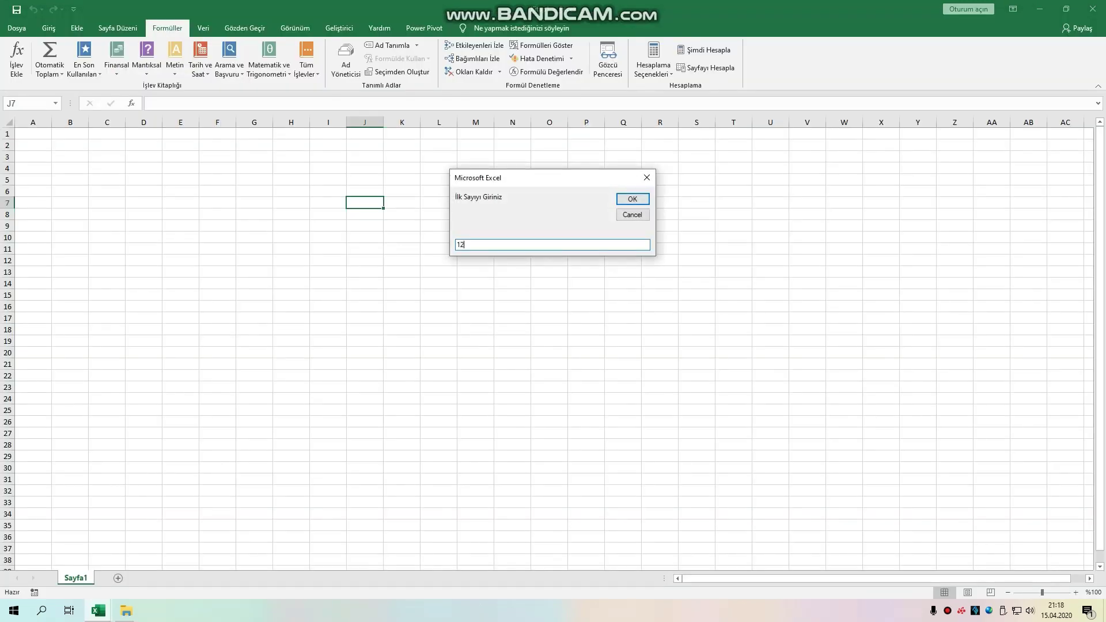
{"action": "key", "text": "Return"}
{"action": "type", "text": "14"}
{"action": "key", "text": "Return"}
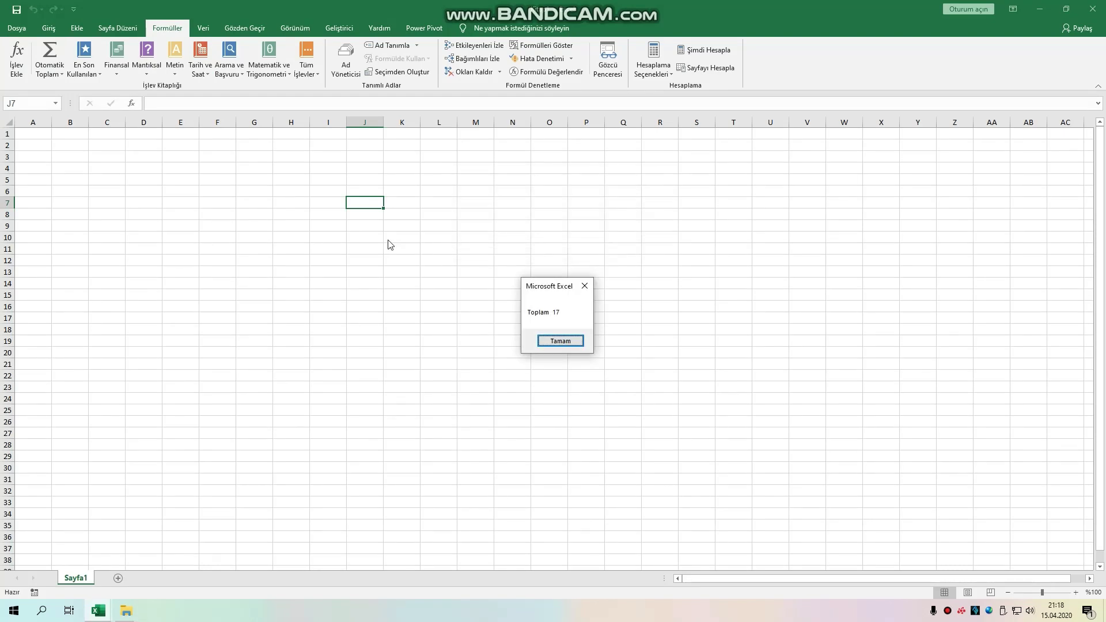
{"action": "key", "text": "Return"}
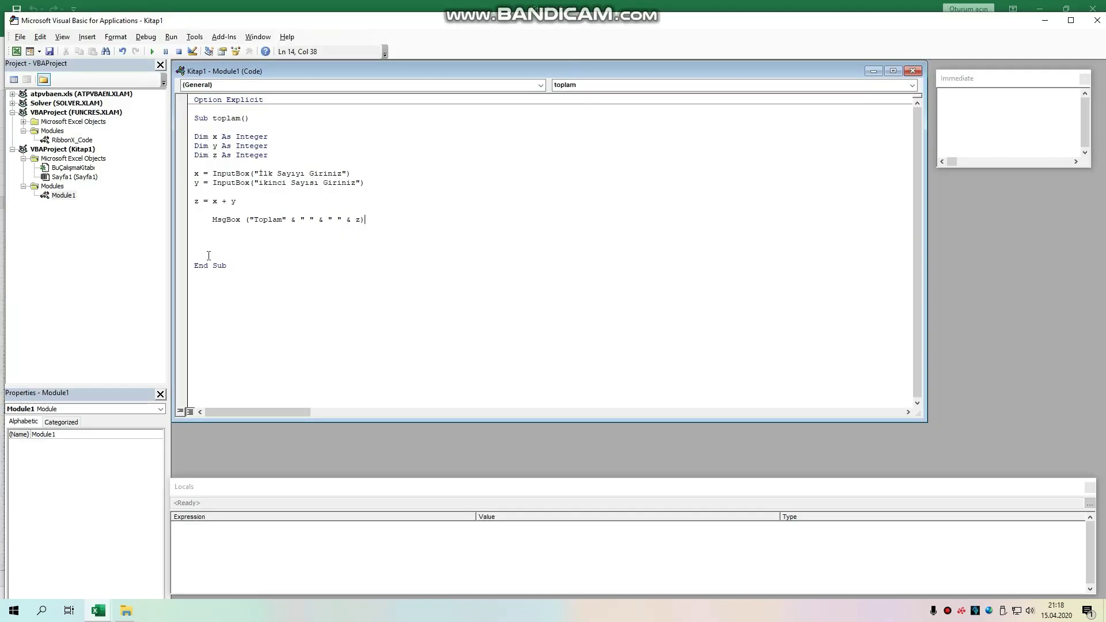
- Delete the blank lines above End Sub and leave the cursor after End Sub
{"action": "left_click", "coordinate": [199, 257]}
{"action": "key", "text": "BackSpace"}
{"action": "key", "text": "BackSpace"}
{"action": "left_click", "coordinate": [254, 248]}
{"action": "double_click", "coordinate": [224, 201]}
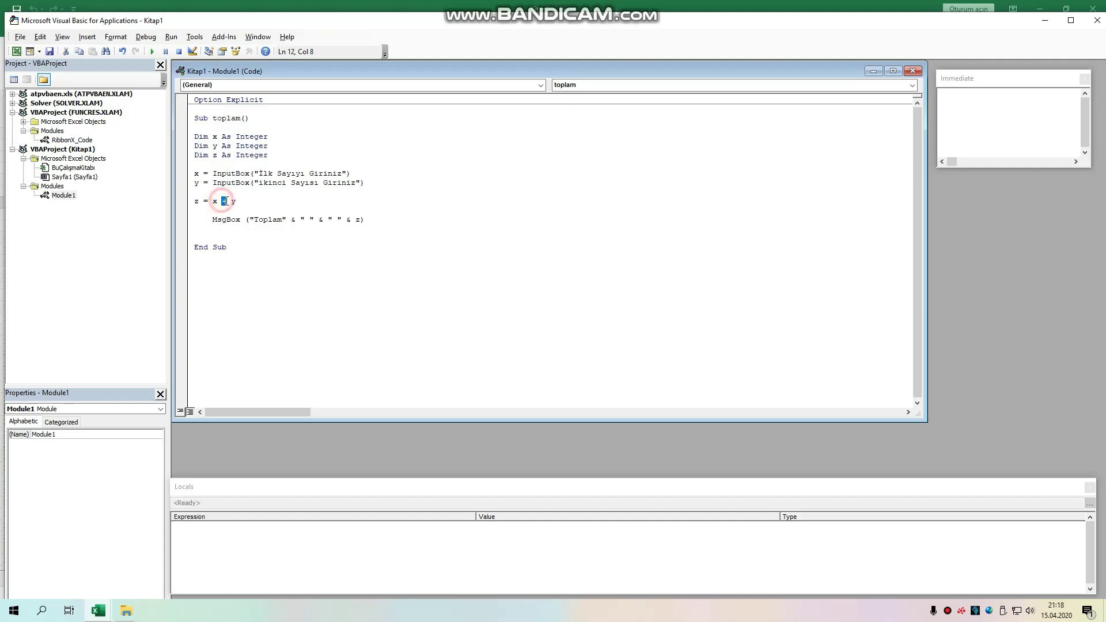
{"action": "left_click", "coordinate": [246, 241]}
{"action": "left_click", "coordinate": [246, 248]}
- Start Sub toplam2() and paste in the Dim and InputBox lines copied from toplam
{"action": "type", "text": "sub "}
{"action": "type", "text": "toplam"}
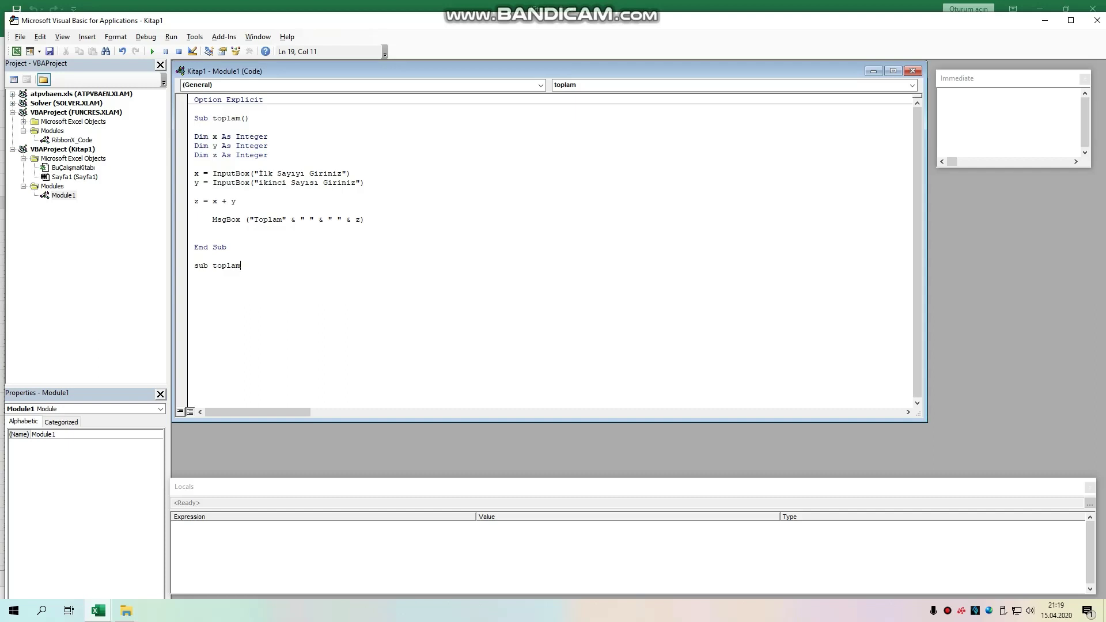
{"action": "type", "text": "2(/"}
{"action": "key", "text": "Return"}
{"action": "key", "text": "Return"}
{"action": "key", "text": "Return"}
{"action": "key", "text": "Return"}
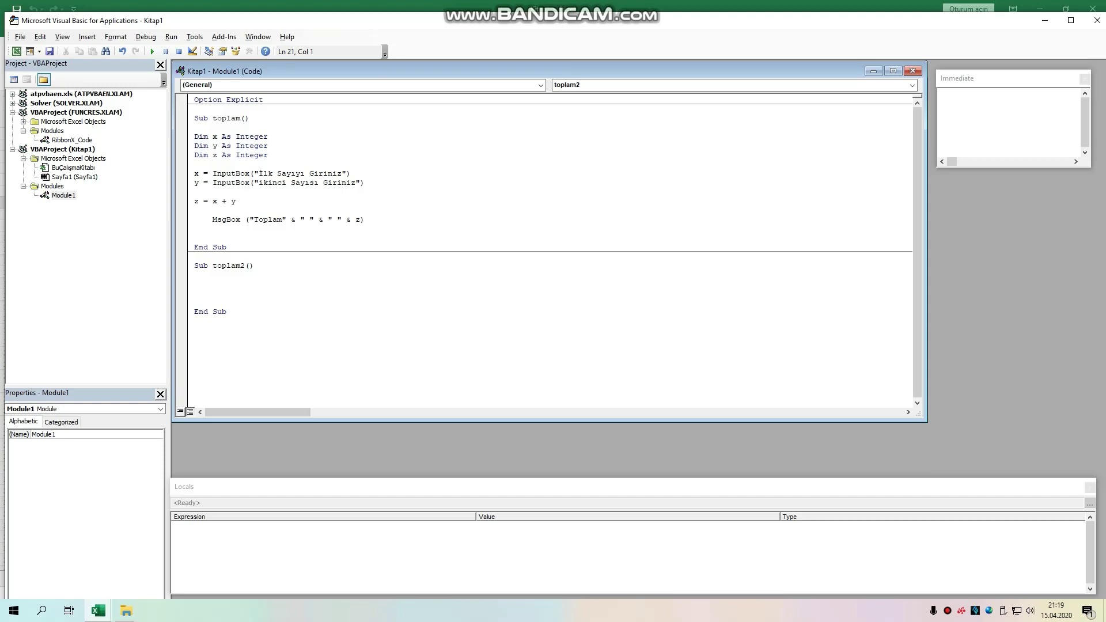
{"action": "left_click_drag", "start_coordinate": [194, 137], "coordinate": [374, 184]}
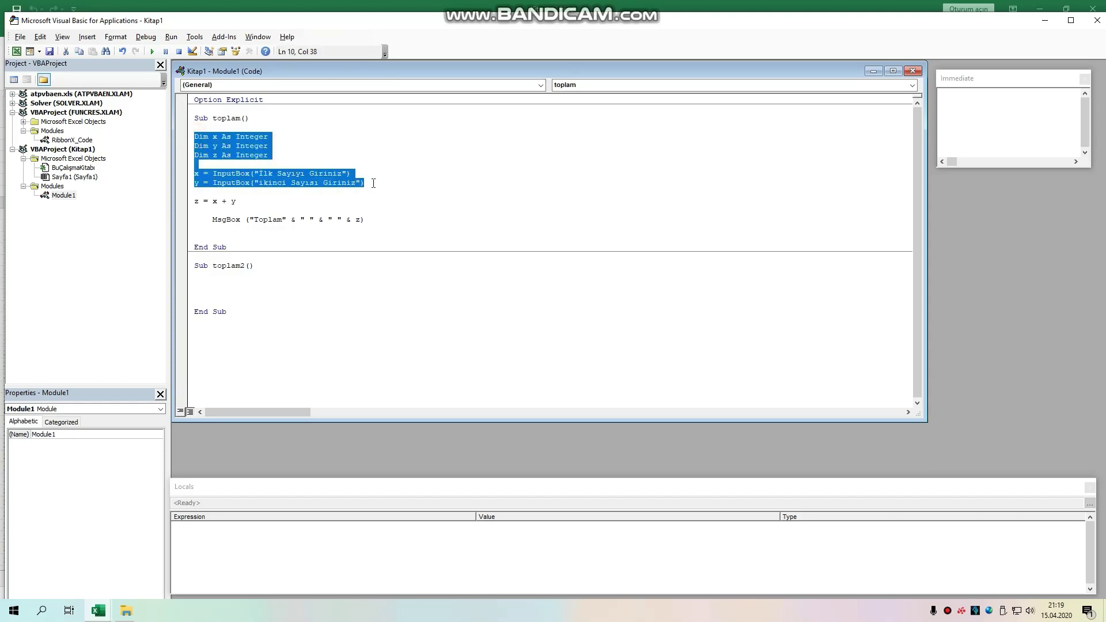
{"action": "key", "text": "ctrl+c"}
{"action": "left_click", "coordinate": [196, 284]}
{"action": "key", "text": "ctrl+v"}
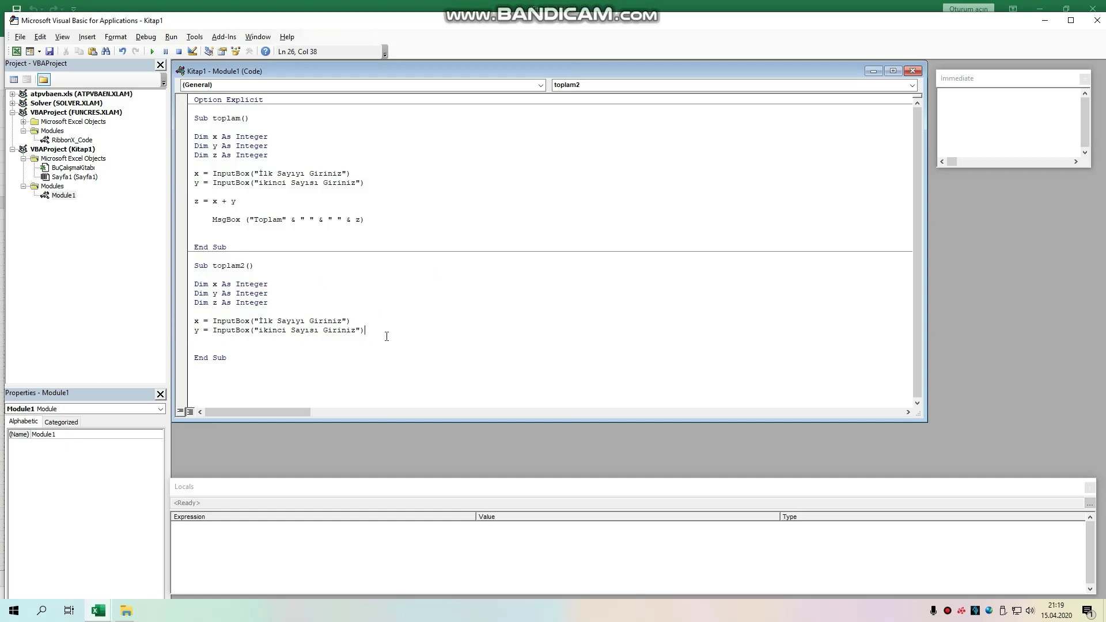
{"action": "key", "text": "Return"}
{"action": "key", "text": "Return"}
- Begin z = WorksheetFunction. and scroll the member suggestion list toward Sum
{"action": "type", "text": "z="}
{"action": "type", "text": "worksheet"}
{"action": "type", "text": "func"}
{"action": "type", "text": "ti"}
{"action": "type", "text": "on"}
{"action": "type", "text": "."}
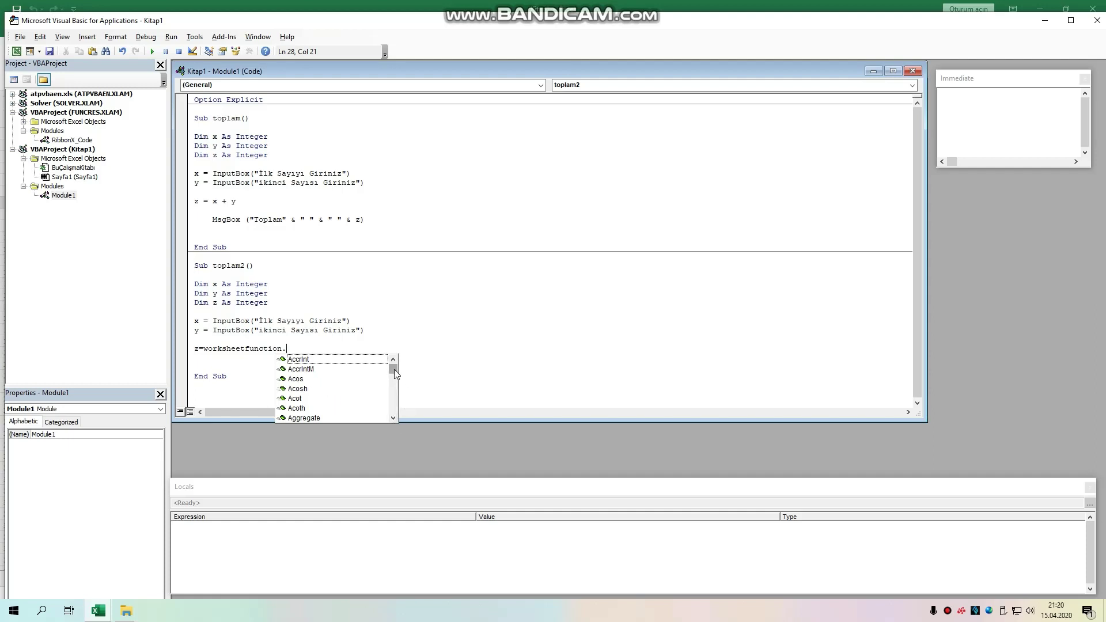
{"action": "mouse_move", "coordinate": [394, 368]}
{"action": "left_mouse_down"}
{"action": "mouse_move", "coordinate": [396, 407]}
{"action": "mouse_move", "coordinate": [397, 390]}
{"action": "left_mouse_up"}
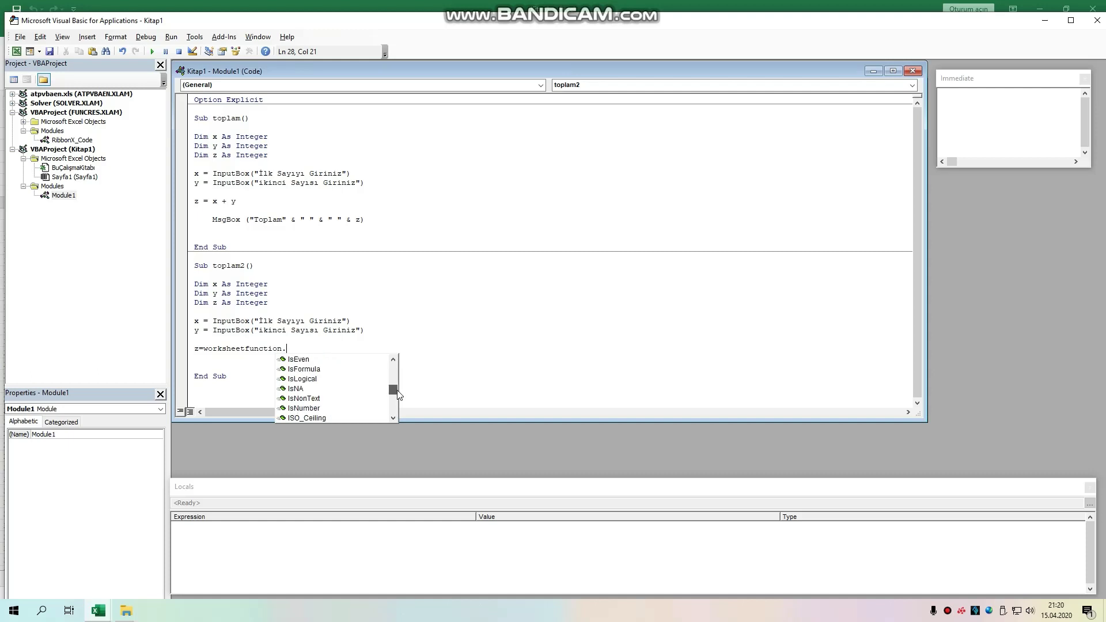
{"action": "mouse_move", "coordinate": [399, 390]}
{"action": "left_mouse_down"}
{"action": "mouse_move", "coordinate": [402, 365]}
{"action": "mouse_move", "coordinate": [402, 405]}
{"action": "left_mouse_up"}
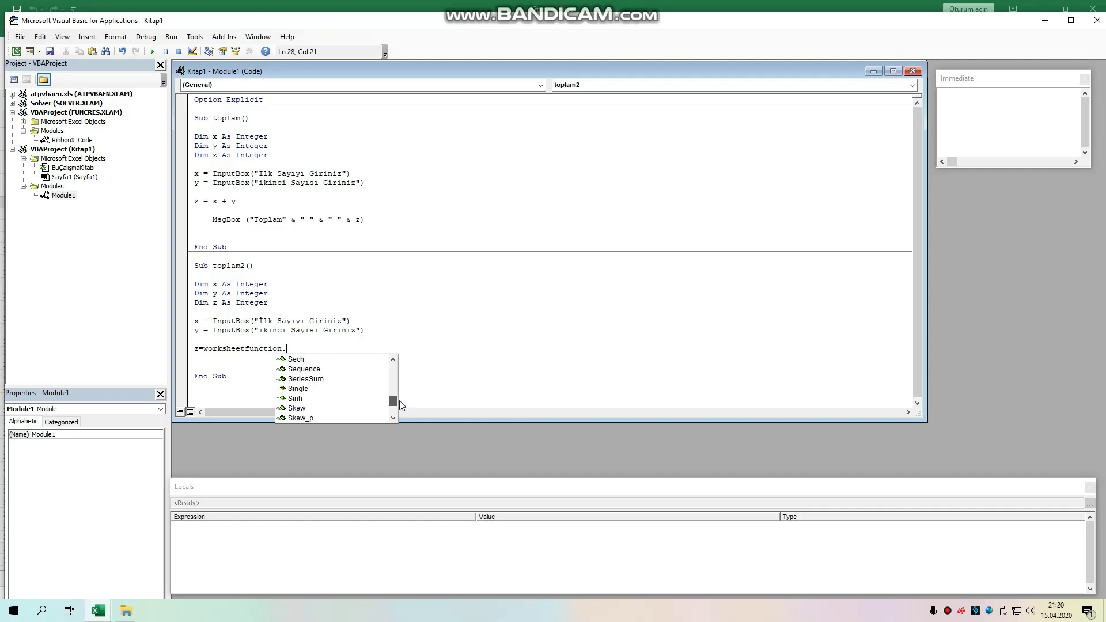
{"action": "scroll", "coordinate": [336, 393], "scroll_direction": "up", "scroll_amount": 2}
{"action": "scroll", "coordinate": [336, 393], "scroll_direction": "down", "scroll_amount": 1}
{"action": "scroll", "coordinate": [323, 395], "scroll_direction": "down", "scroll_amount": 1}
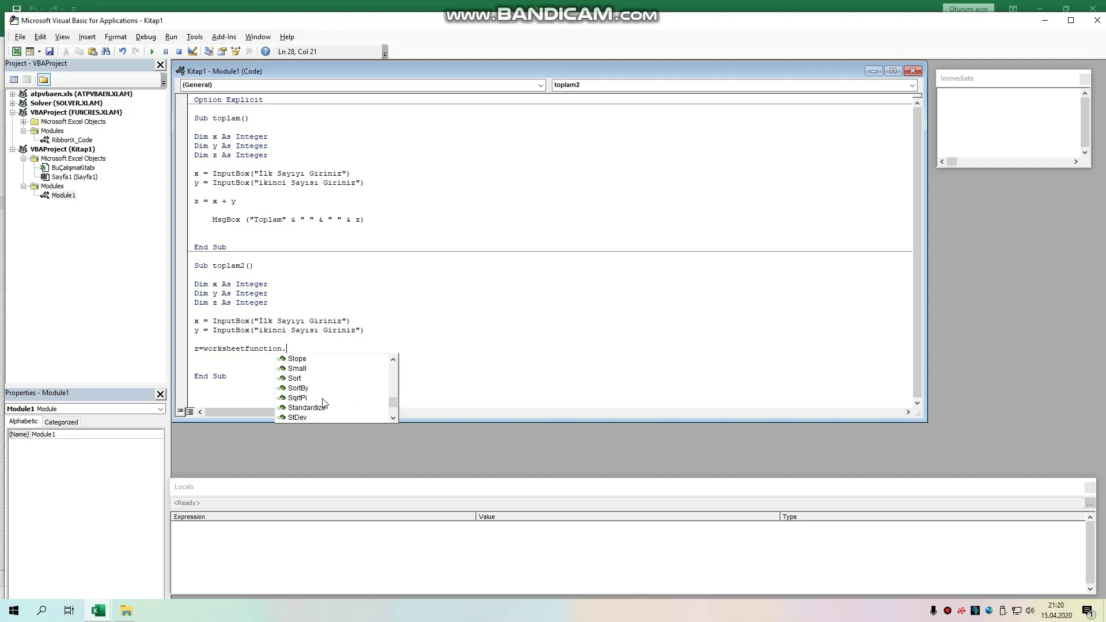
{"action": "scroll", "coordinate": [320, 396], "scroll_direction": "down", "scroll_amount": 2}
{"action": "scroll", "coordinate": [315, 399], "scroll_direction": "down", "scroll_amount": 2}
{"action": "scroll", "coordinate": [314, 398], "scroll_direction": "down", "scroll_amount": 2}
{"action": "scroll", "coordinate": [311, 391], "scroll_direction": "down", "scroll_amount": 2}
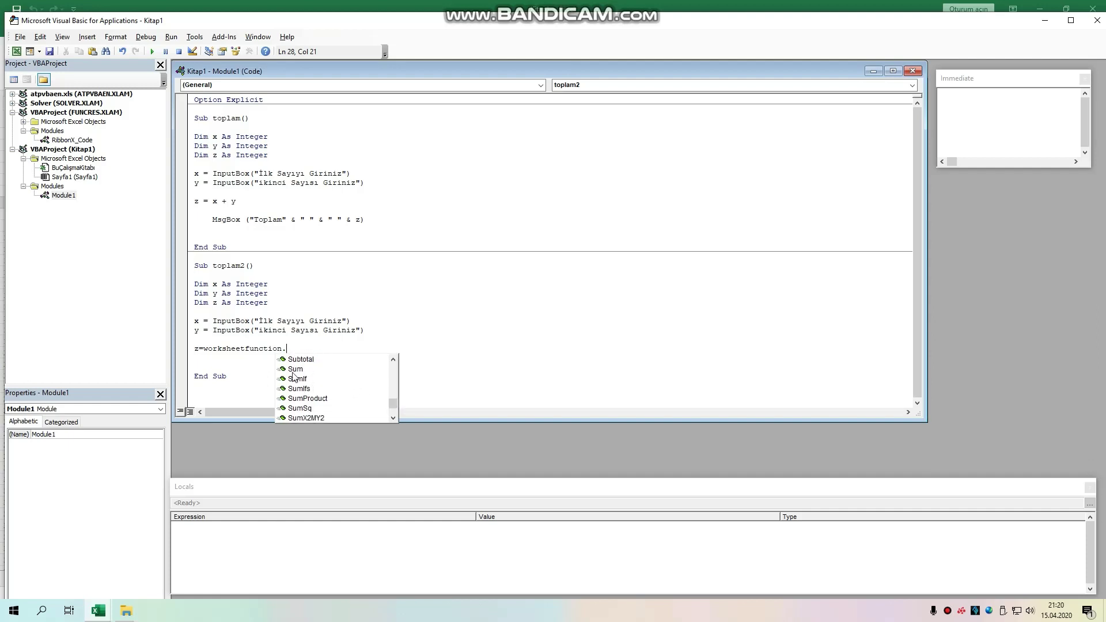
- Insert Sum and complete the line as z = WorksheetFunction.Sum(x, y)
{"action": "left_click", "coordinate": [294, 370]}
{"action": "key", "text": "Return"}
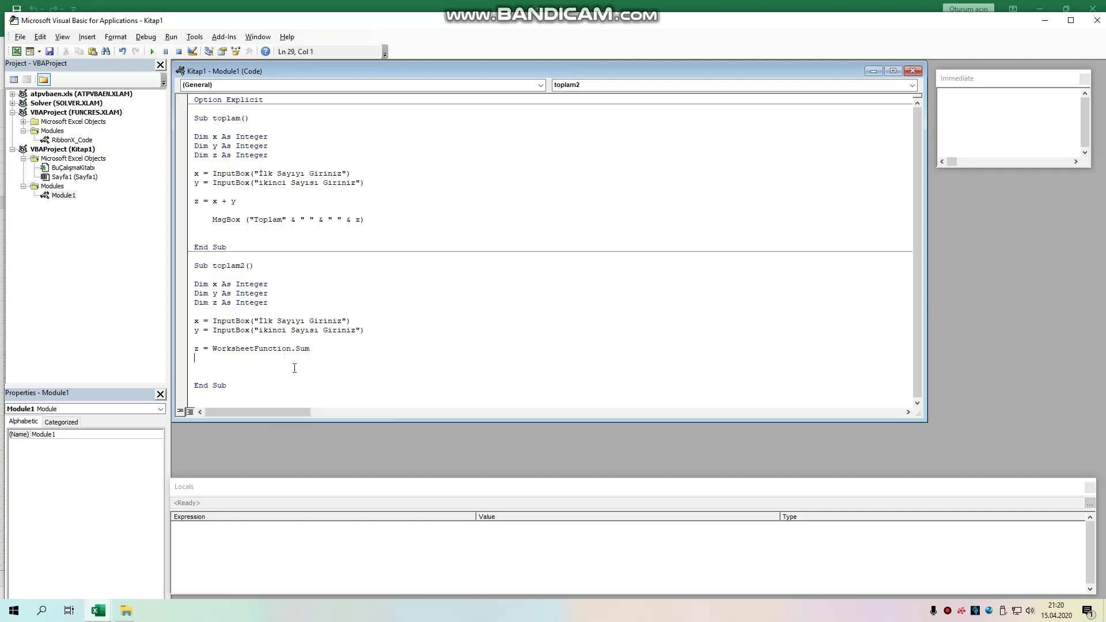
{"action": "left_click", "coordinate": [323, 348]}
{"action": "type", "text": "("}
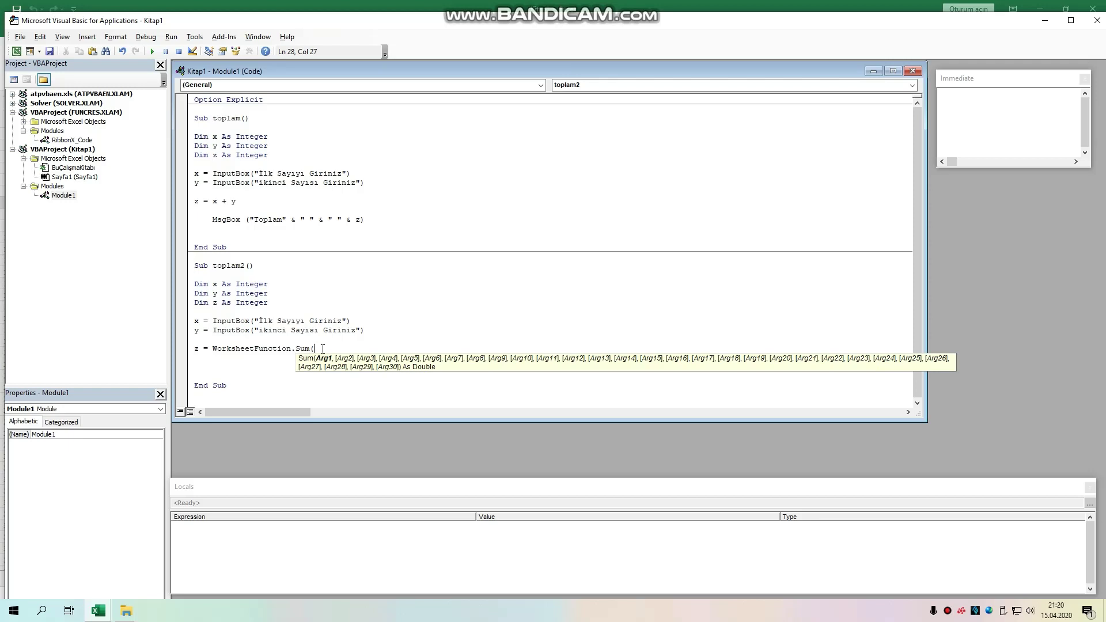
{"action": "type", "text": "x"}
{"action": "type", "text": ", y)"}
- Paste toplam's MsgBox line under the Sum line and remove the extra blank line
{"action": "key", "text": "Return"}
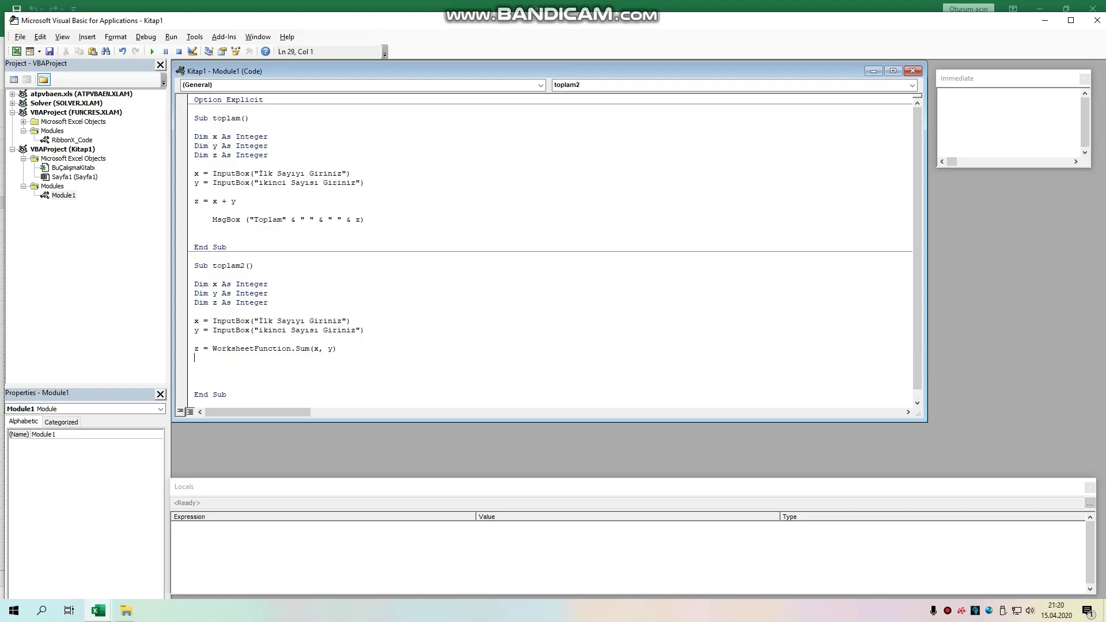
{"action": "key", "text": "Return"}
{"action": "left_click_drag", "start_coordinate": [213, 222], "coordinate": [384, 225]}
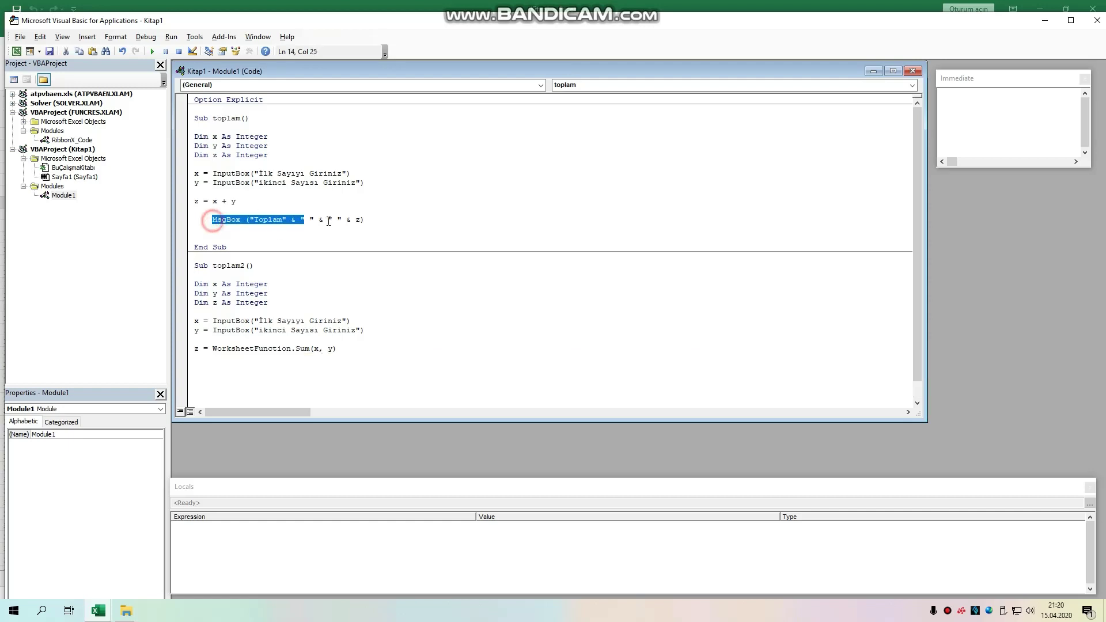
{"action": "left_click", "coordinate": [217, 364]}
{"action": "key", "text": "ctrl+v"}
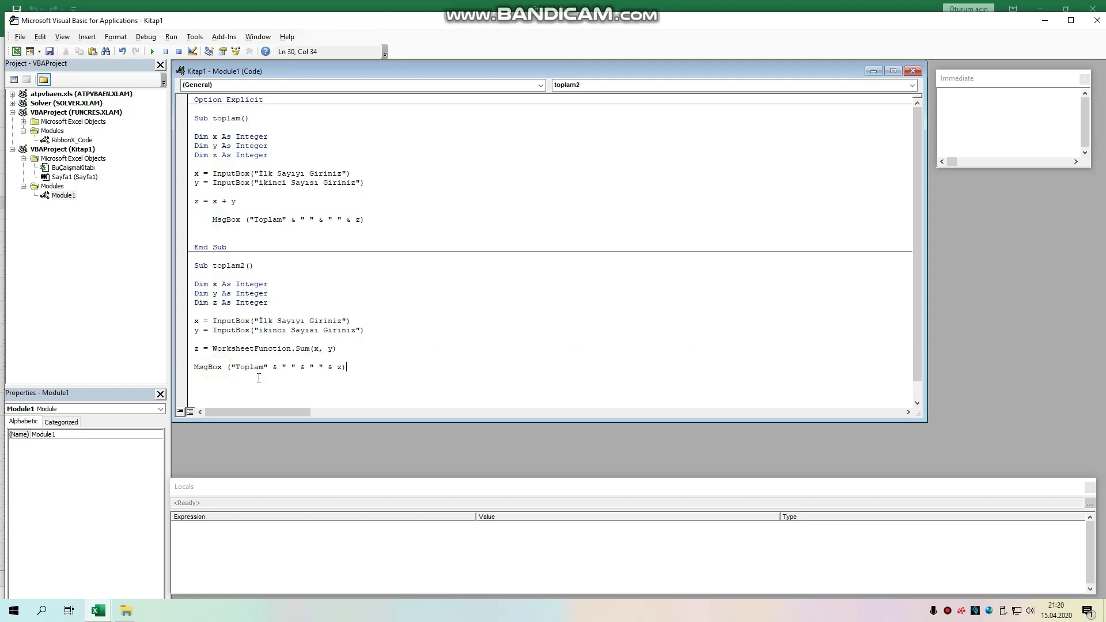
{"action": "left_click", "coordinate": [216, 391]}
{"action": "scroll", "coordinate": [224, 382], "scroll_direction": "down", "scroll_amount": 1}
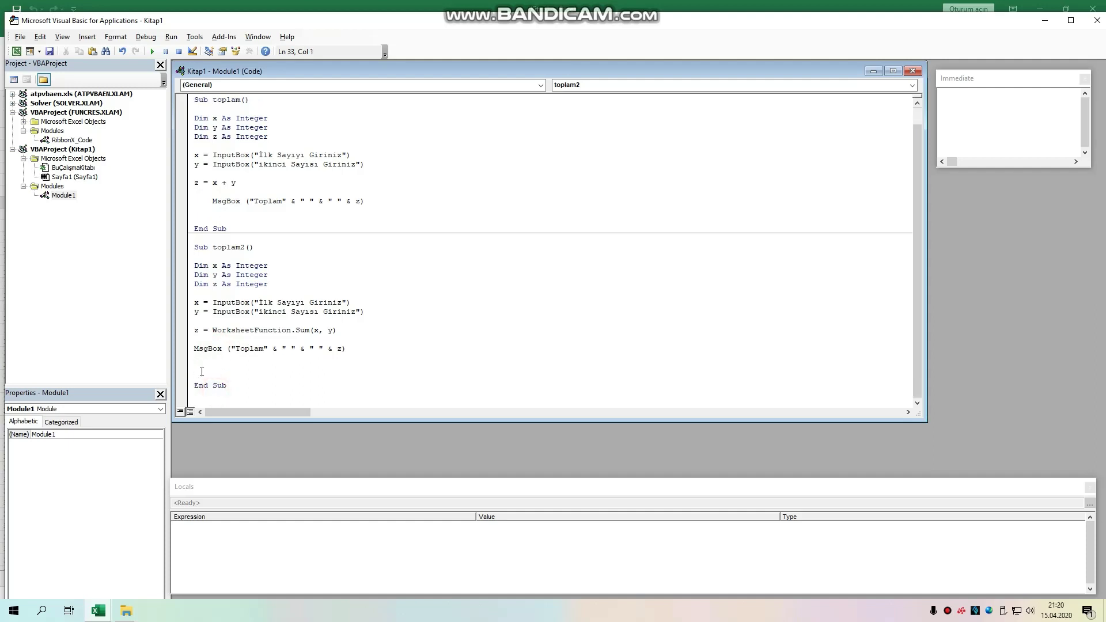
{"action": "key", "text": "BackSpace"}
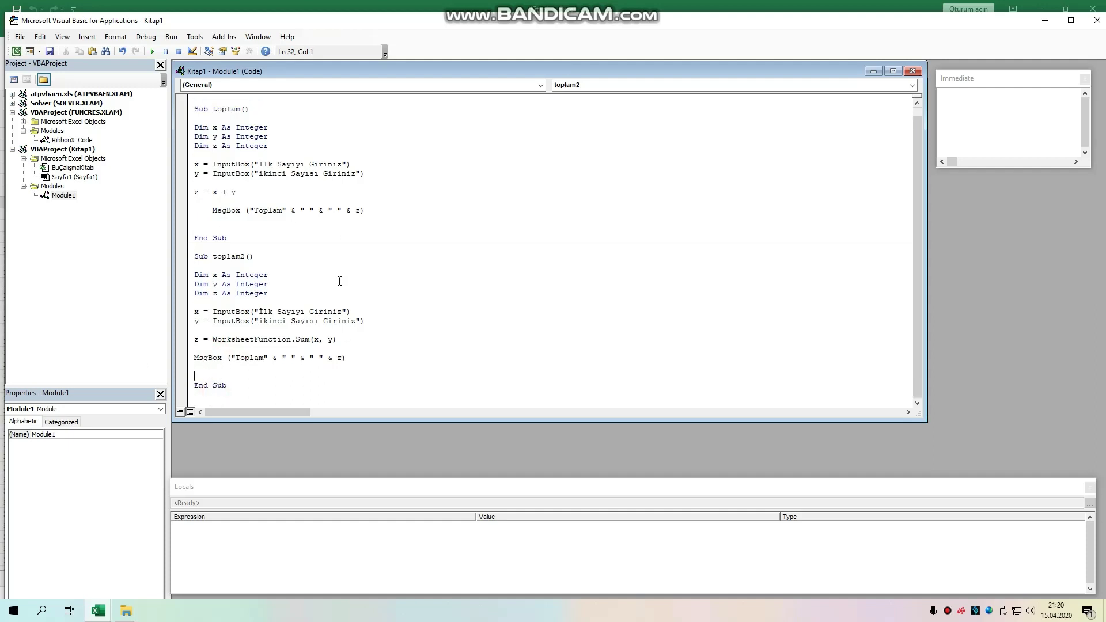
- Compare the z = x + y line with toplam2's WorksheetFunction.Sum line
{"action": "left_click", "coordinate": [229, 192]}
{"action": "left_click_drag", "start_coordinate": [213, 337], "coordinate": [296, 339]}
{"action": "left_click", "coordinate": [355, 340]}
- Run toplam2 with 40 and 20 and close the Toplam 60 message
{"action": "left_click", "coordinate": [308, 372]}
{"action": "key", "text": "F5"}
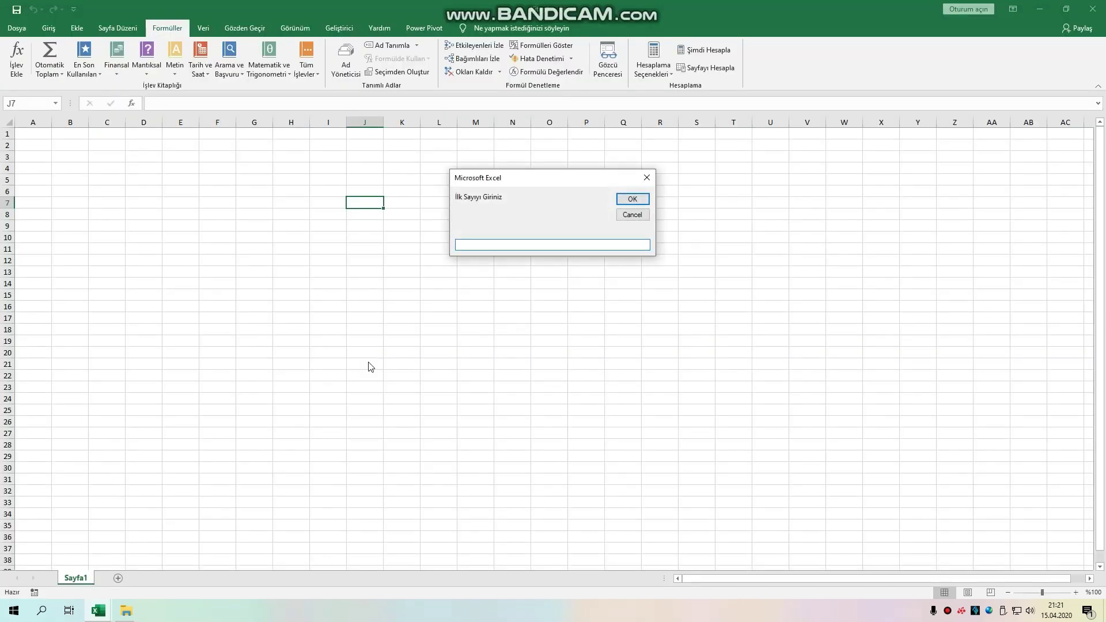
{"action": "type", "text": "40"}
{"action": "key", "text": "Return"}
{"action": "type", "text": "20"}
{"action": "key", "text": "Return"}
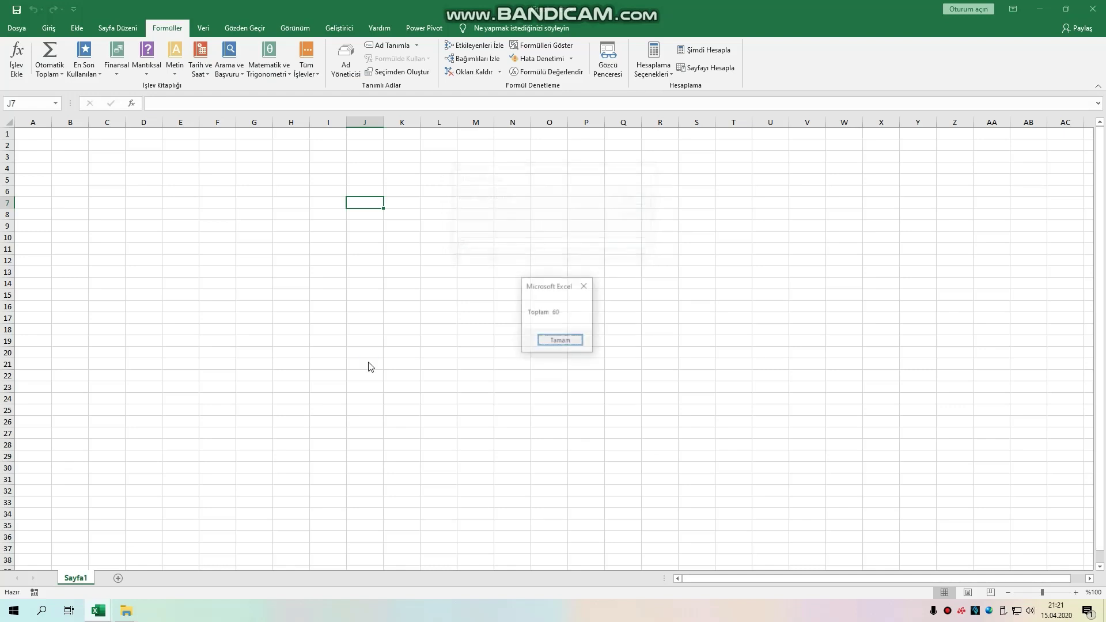
{"action": "key", "text": "Return"}
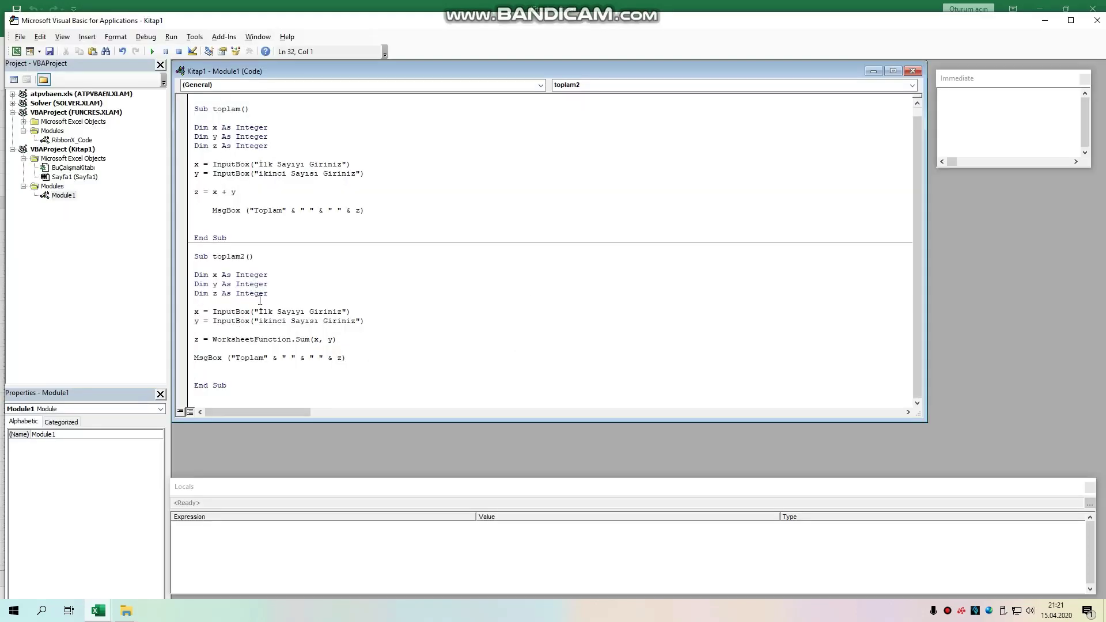
- Remove the stray comma after toplam2's End Sub
{"action": "double_click", "coordinate": [223, 192]}
{"action": "left_click", "coordinate": [365, 344]}
{"action": "left_click", "coordinate": [277, 386]}
{"action": "key", "text": "BackSpace"}
- Select everything from Sub toplam through the last End Sub and delete it
{"action": "scroll", "coordinate": [199, 183], "scroll_direction": "up", "scroll_amount": 1}
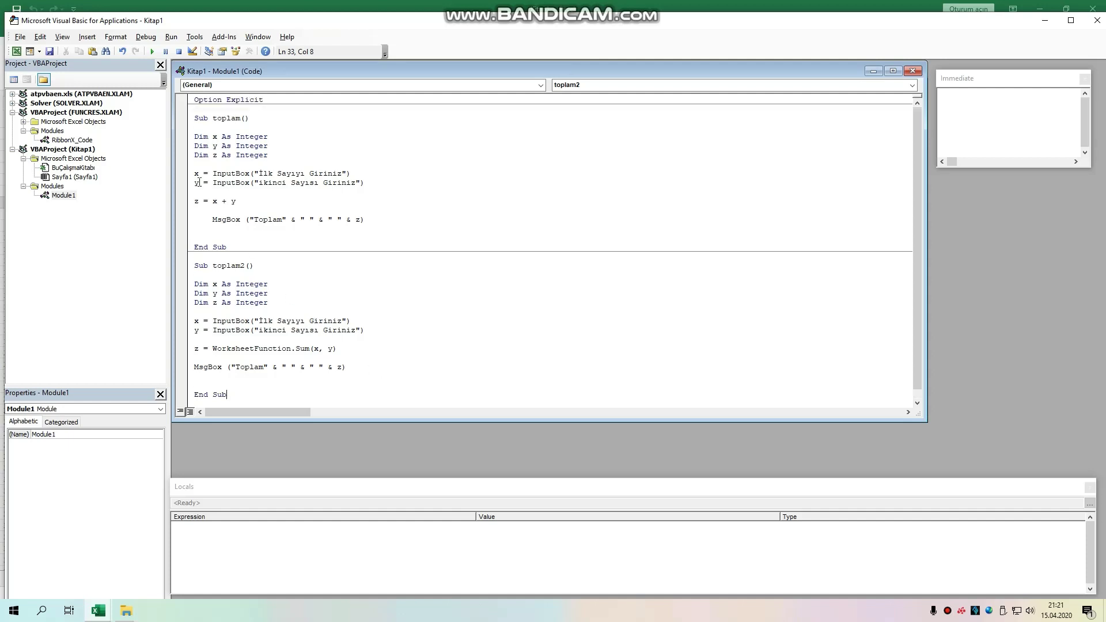
{"action": "mouse_move", "coordinate": [197, 117]}
{"action": "left_mouse_down"}
{"action": "mouse_move", "coordinate": [345, 375]}
{"action": "mouse_move", "coordinate": [348, 399]}
{"action": "left_mouse_up"}
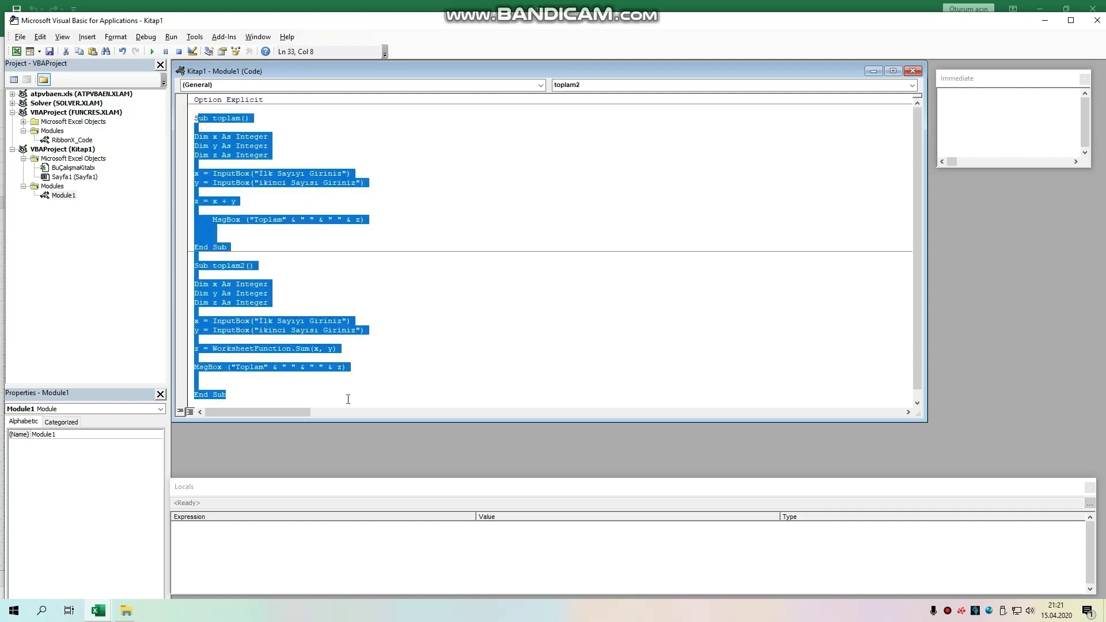
{"action": "key", "text": "Delete"}
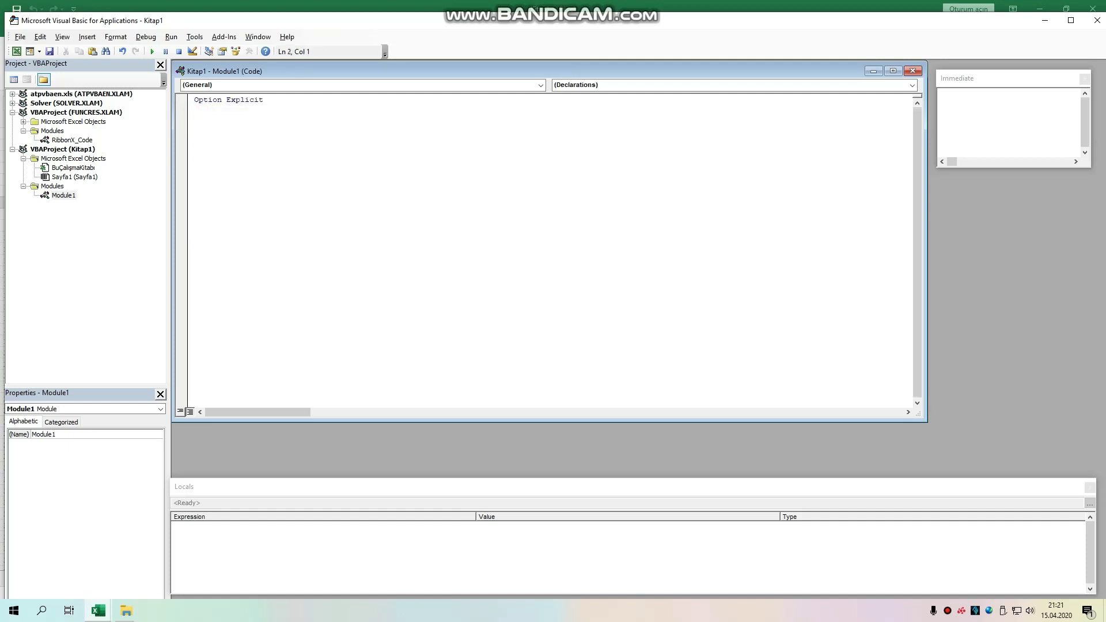
- Create Sub ortalam and declare x, y and z As Integer
{"action": "type", "text": "sub "}
{"action": "type", "text": "ortalam"}
{"action": "key", "text": "Return"}
{"action": "key", "text": "Return"}
{"action": "key", "text": "Return"}
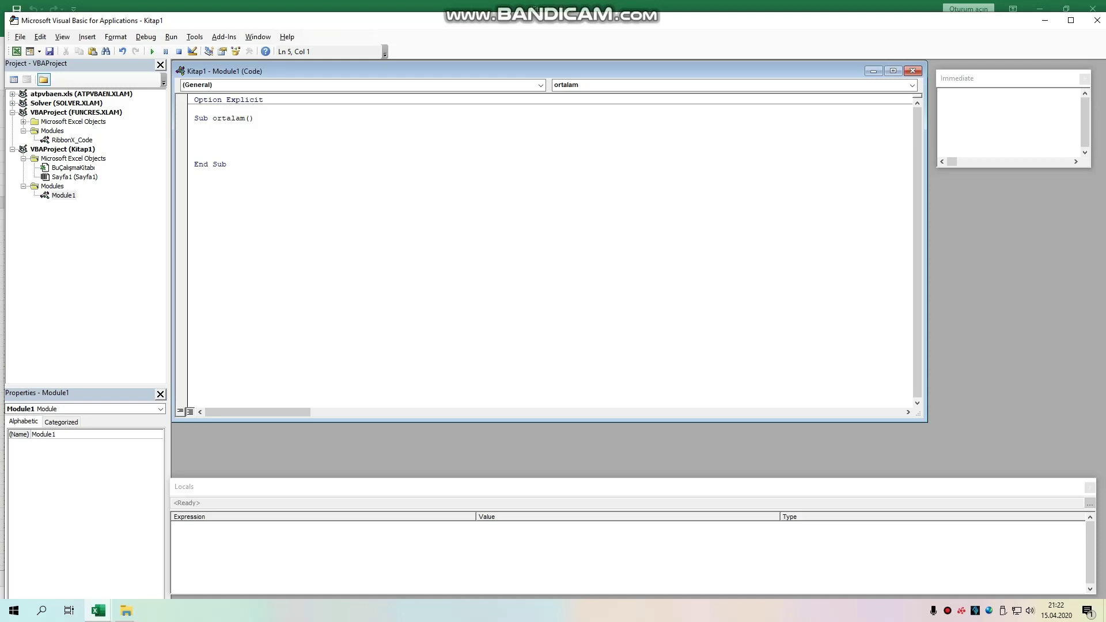
{"action": "type", "text": "dim x"}
{"action": "type", "text": "as int"}
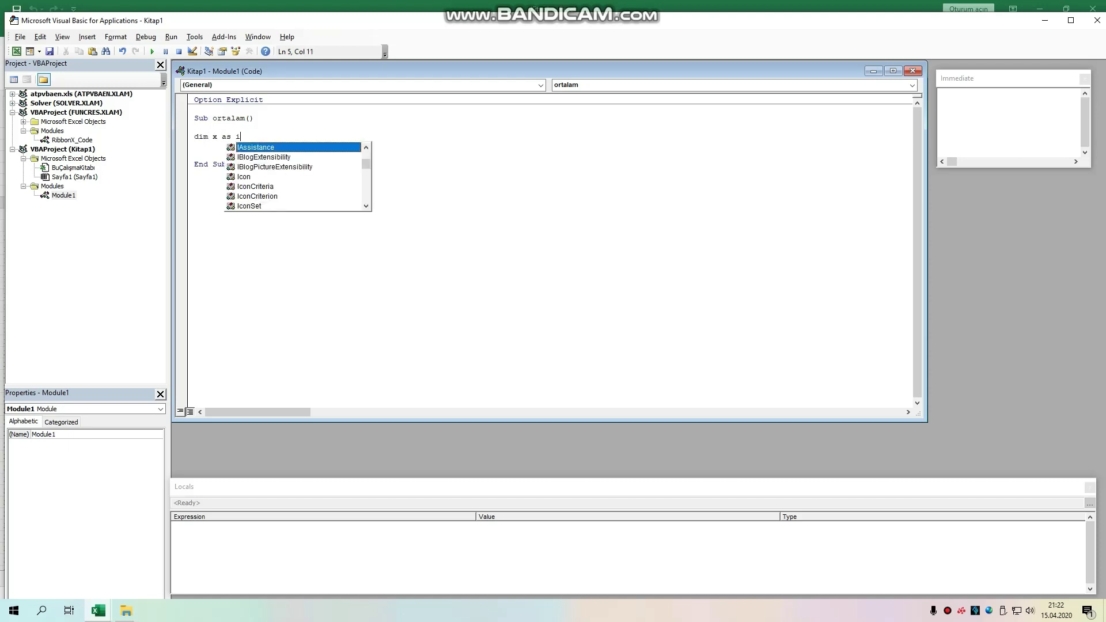
{"action": "key", "text": "Tab"}
{"action": "key", "text": "Return"}
{"action": "type", "text": "dim "}
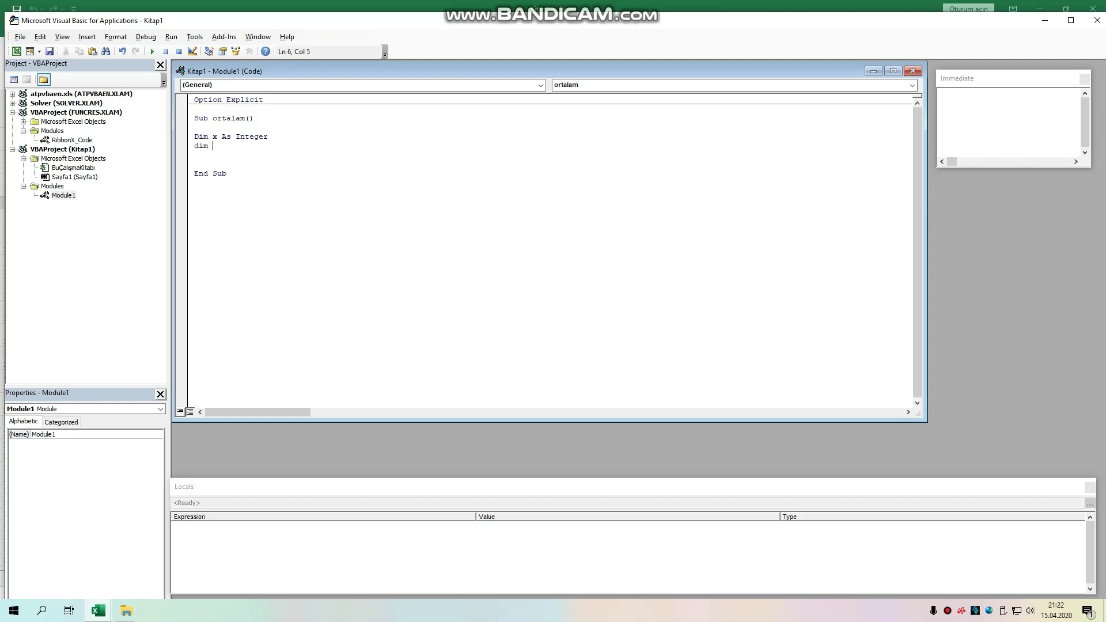
{"action": "type", "text": "y as int"}
{"action": "key", "text": "Tab"}
{"action": "key", "text": "Return"}
{"action": "type", "text": "dim z as "}
{"action": "type", "text": "integer"}
{"action": "key", "text": "Return"}
{"action": "key", "text": "Return"}
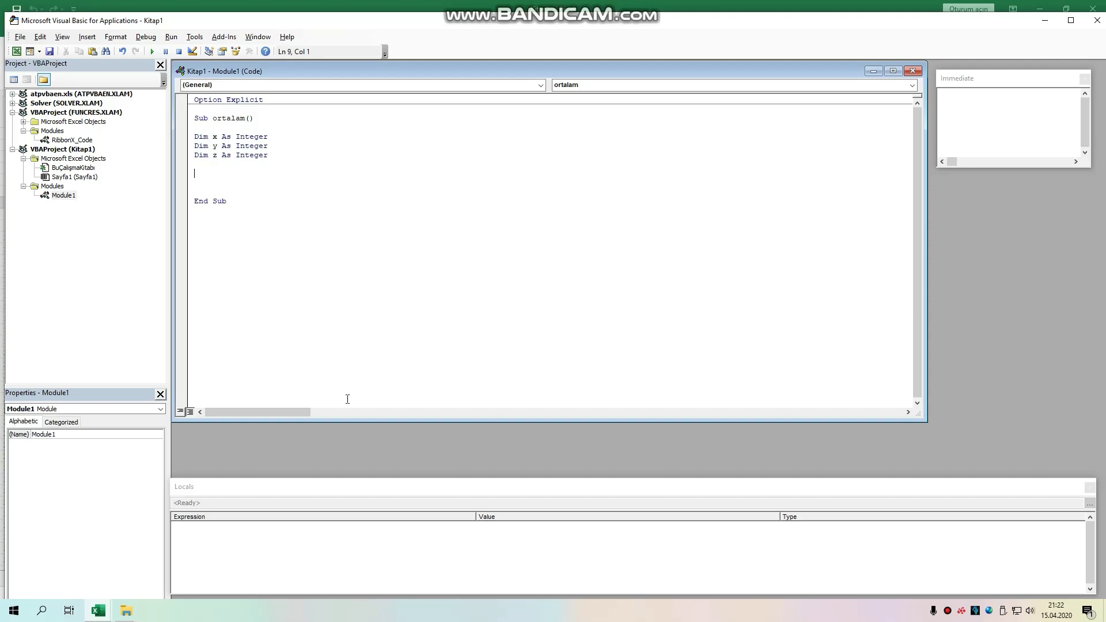
- Add x = InputBox("İlk Sayısı Giriniz"), correcting the misspelled InputBox
{"action": "type", "text": "x"}
{"action": "type", "text": "=imp"}
{"action": "key", "text": "BackSpace"}
{"action": "key", "text": "BackSpace"}
{"action": "key", "text": "BackSpace"}
{"action": "type", "text": "mpu"}
{"action": "type", "text": "tbox(\""}
{"action": "type", "text": "İlk "}
{"action": "type", "text": "Sayısı "}
{"action": "type", "text": "Giriniz"}
{"action": "type", "text": "\")"}
{"action": "key", "text": "Return"}
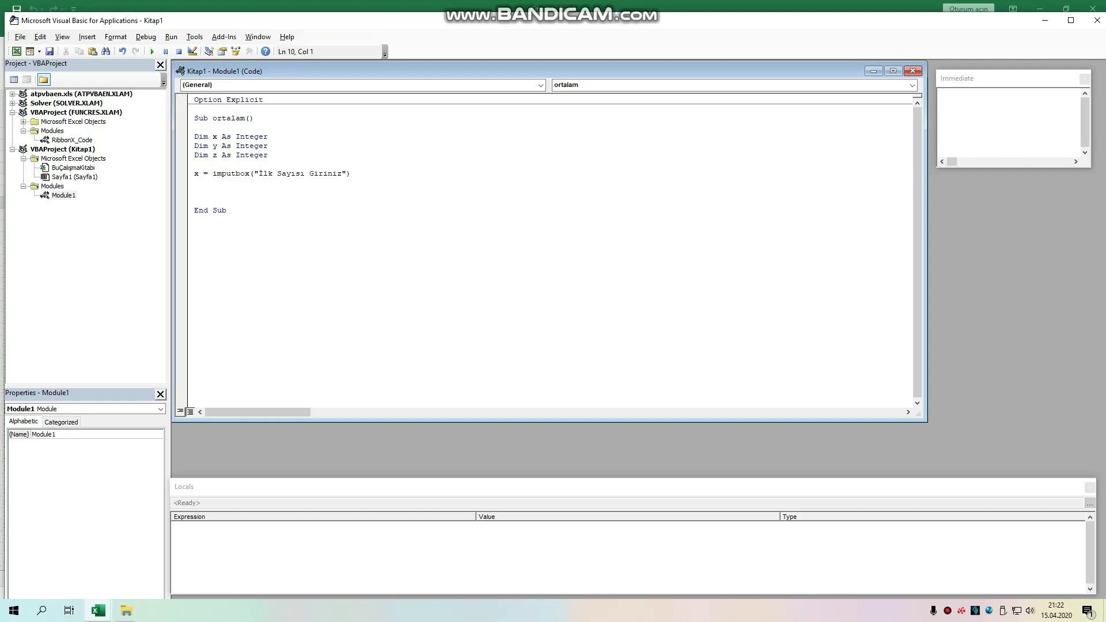
{"action": "left_click_drag", "start_coordinate": [222, 173], "coordinate": [217, 173]}
{"action": "type", "text": "n"}
{"action": "left_click", "coordinate": [358, 173]}
{"action": "key", "text": "Return"}
{"action": "left_click_drag", "start_coordinate": [214, 174], "coordinate": [218, 173]}
{"action": "type", "text": "I"}
{"action": "left_click", "coordinate": [374, 175]}
- Add y = InputBox("İkinci Sayısı Giriniz") by copying the x prompt, then begin a z line
{"action": "key", "text": "Return"}
{"action": "type", "text": "y"}
{"action": "type", "text": "="}
{"action": "left_click", "coordinate": [214, 173]}
{"action": "left_click", "coordinate": [541, 350]}
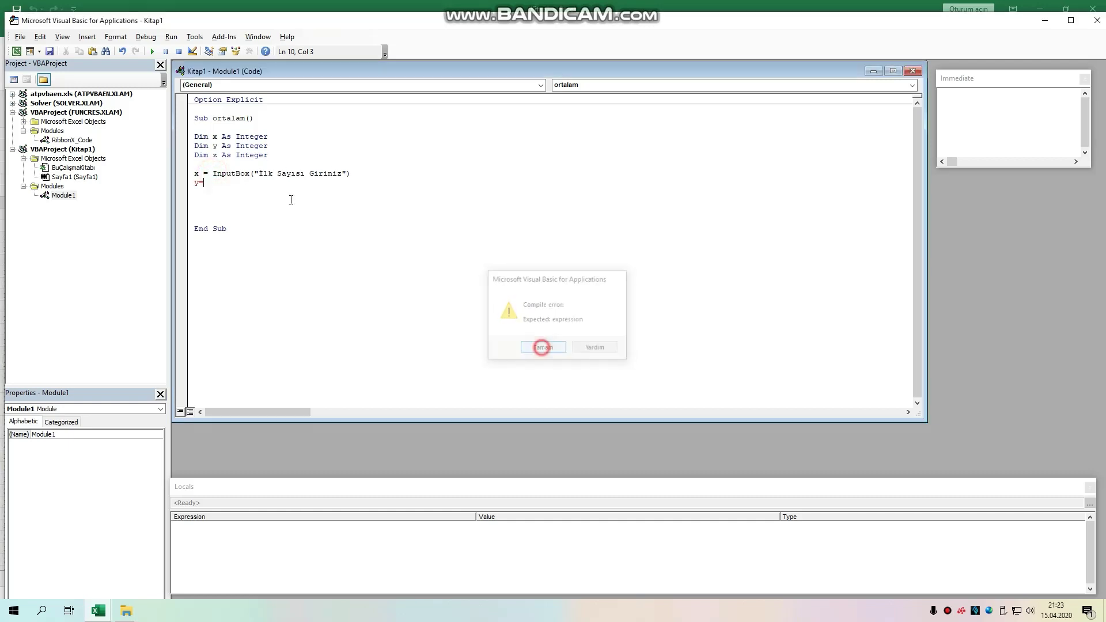
{"action": "left_click_drag", "start_coordinate": [214, 172], "coordinate": [350, 173]}
{"action": "key", "text": "ctrl+c"}
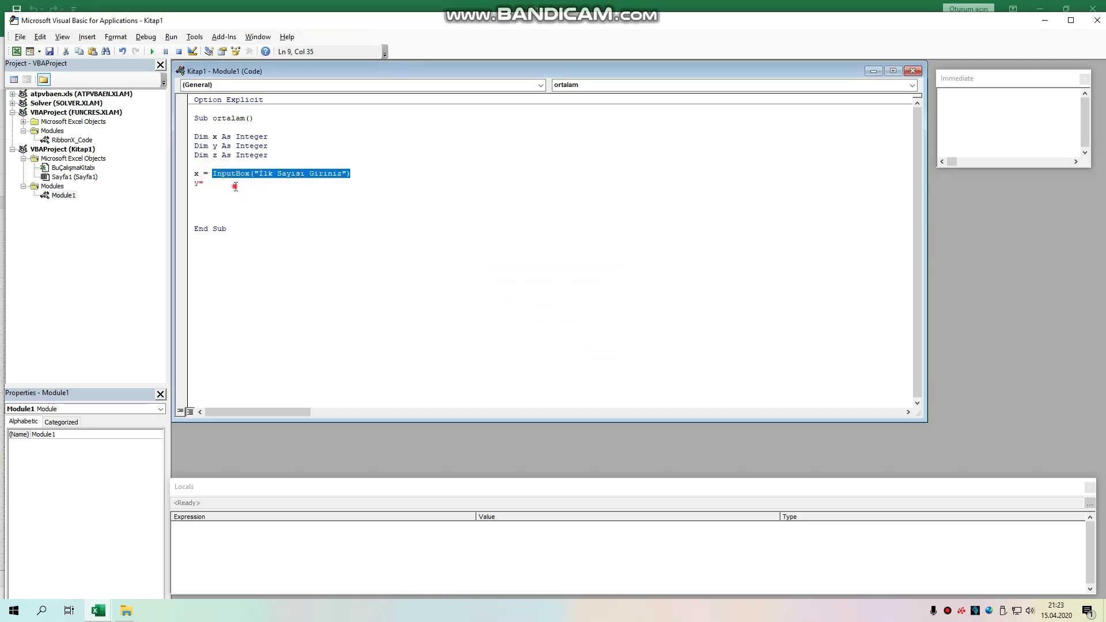
{"action": "left_click", "coordinate": [234, 186]}
{"action": "key", "text": "ctrl+v"}
{"action": "double_click", "coordinate": [257, 183]}
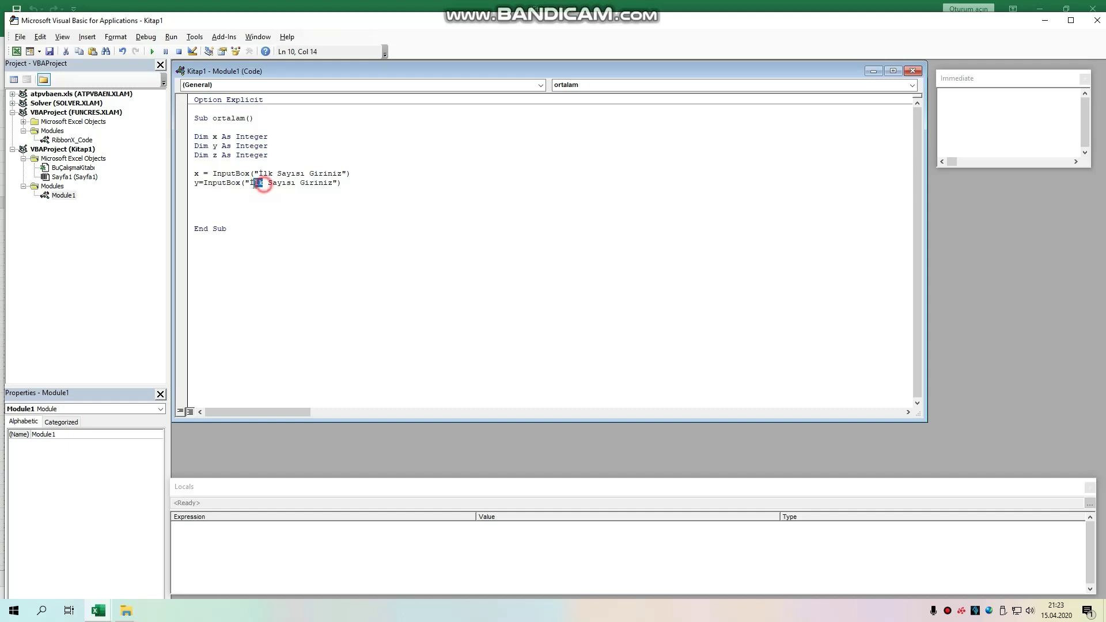
{"action": "type", "text": "İkinci"}
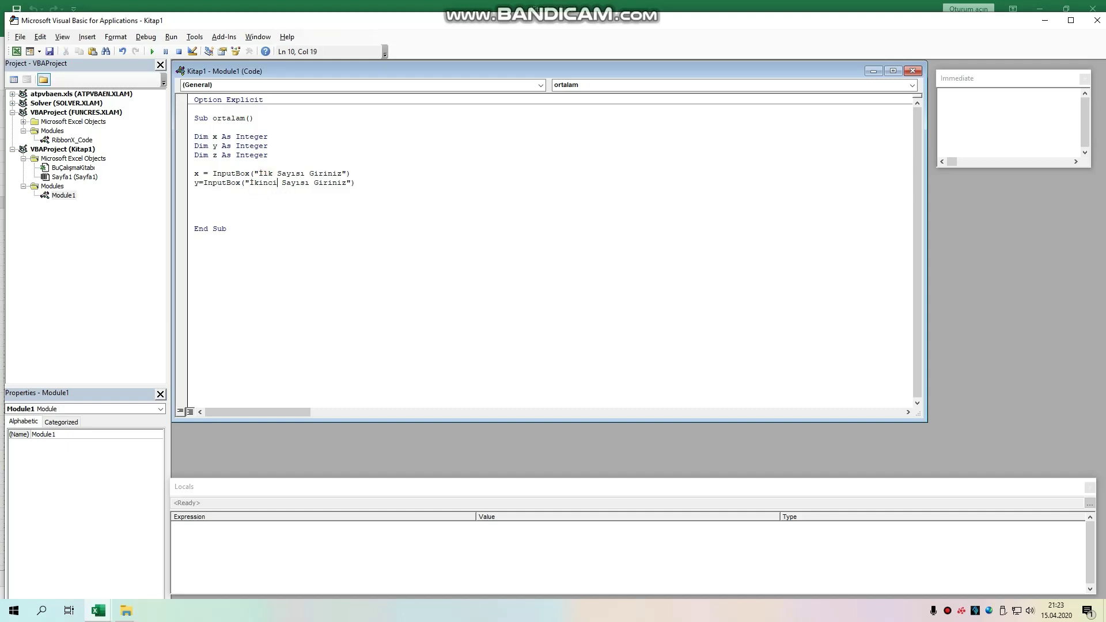
{"action": "left_click", "coordinate": [382, 182]}
{"action": "key", "text": "Return"}
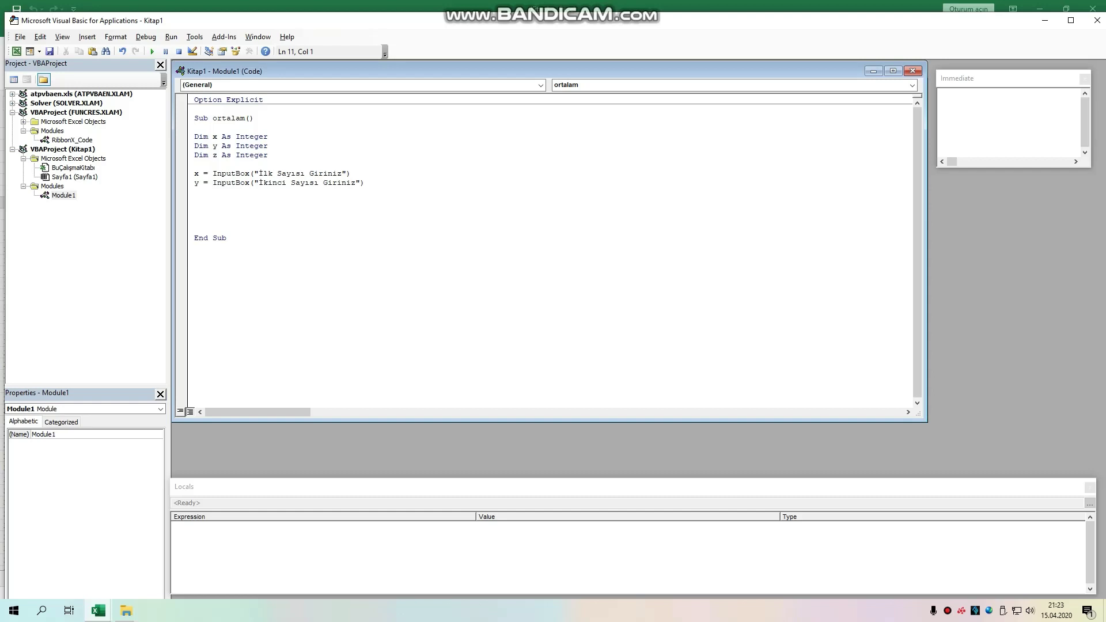
{"action": "key", "text": "Return"}
{"action": "type", "text": "z="}
- Rename the procedure from ortalam to ortalama
{"action": "left_click", "coordinate": [246, 118]}
{"action": "left_click", "coordinate": [542, 349]}
{"action": "left_click", "coordinate": [246, 118]}
{"action": "type", "text": "a"}
- Complete the line z = WorksheetFunction.Average(x, y)
{"action": "left_click", "coordinate": [221, 203]}
{"action": "type", "text": "worksheet"}
{"action": "type", "text": "funct"}
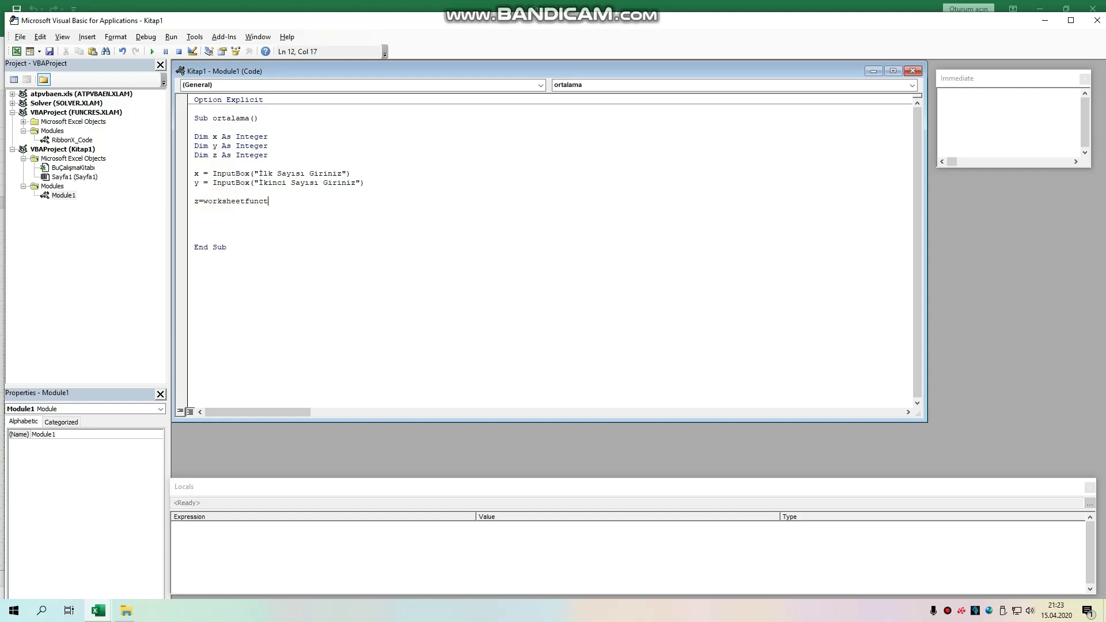
{"action": "type", "text": "ion."}
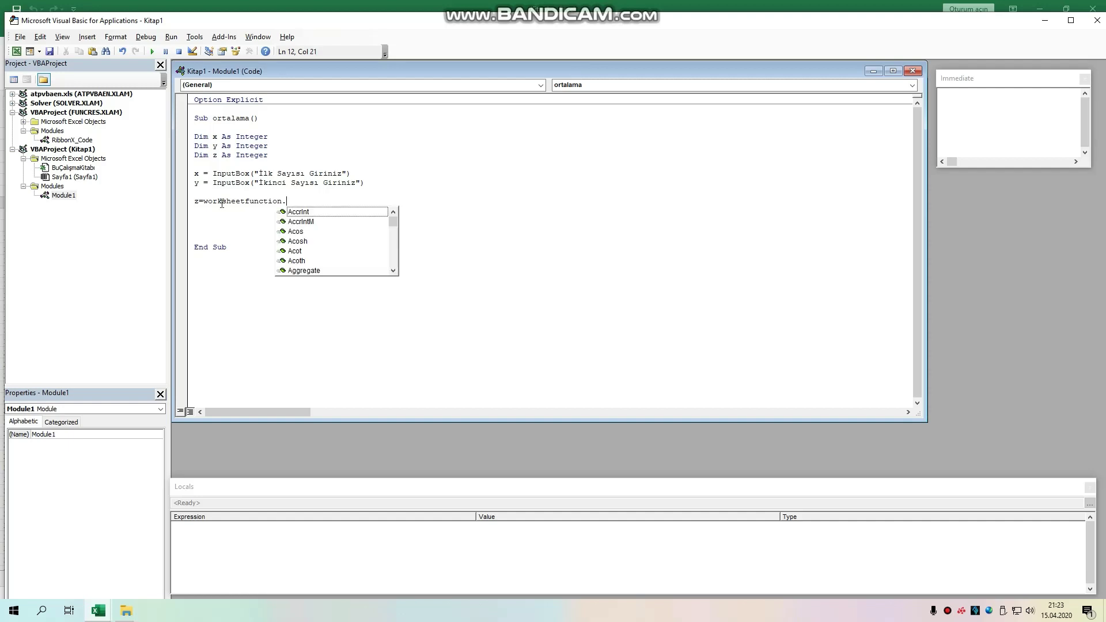
{"action": "key", "text": "Down"}
{"action": "key", "text": "Down"}
{"action": "key", "text": "Down"}
{"action": "key", "text": "Down"}
{"action": "key", "text": "Down"}
{"action": "key", "text": "Down"}
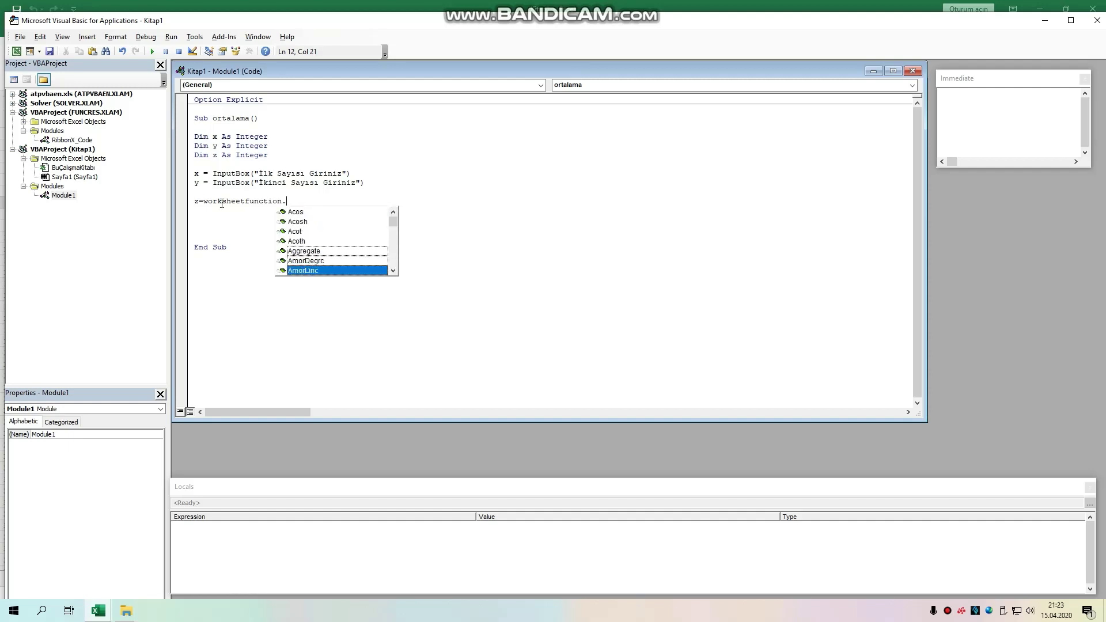
{"action": "key", "text": "Down"}
{"action": "key", "text": "Down"}
{"action": "key", "text": "Down"}
{"action": "key", "text": "Down"}
{"action": "key", "text": "Down"}
{"action": "key", "text": "Down"}
{"action": "key", "text": "Down"}
{"action": "key", "text": "Down"}
{"action": "key", "text": "Down"}
{"action": "key", "text": "Down"}
{"action": "key", "text": "Down"}
{"action": "key", "text": "Down"}
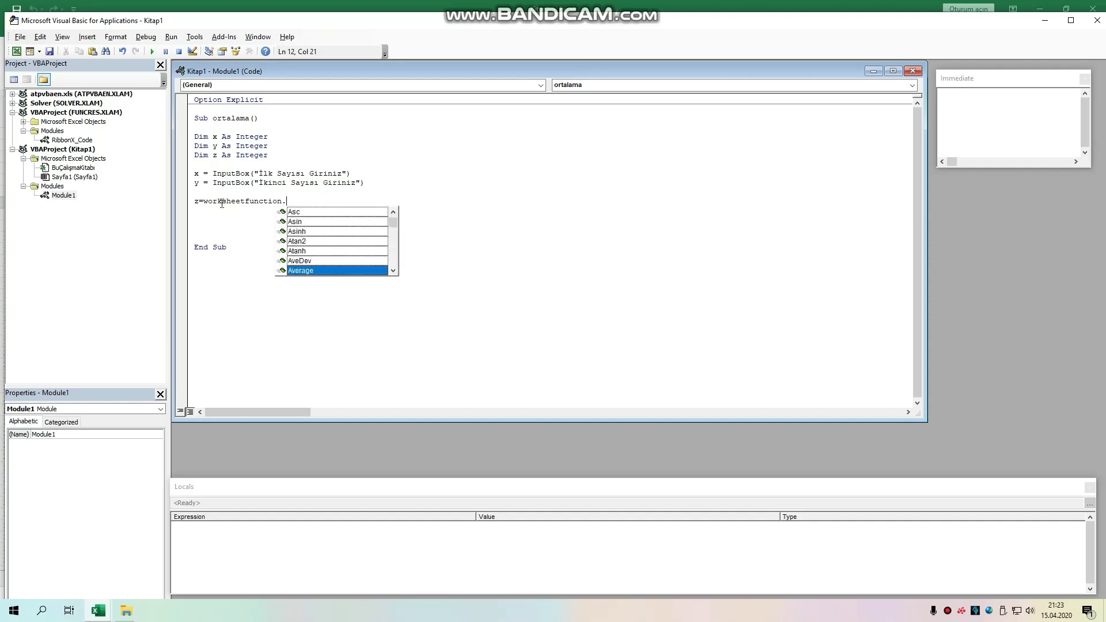
{"action": "key", "text": "Down"}
{"action": "key", "text": "Up"}
{"action": "key", "text": "Up"}
{"action": "key", "text": "Up"}
{"action": "key", "text": "Down"}
{"action": "key", "text": "Tab"}
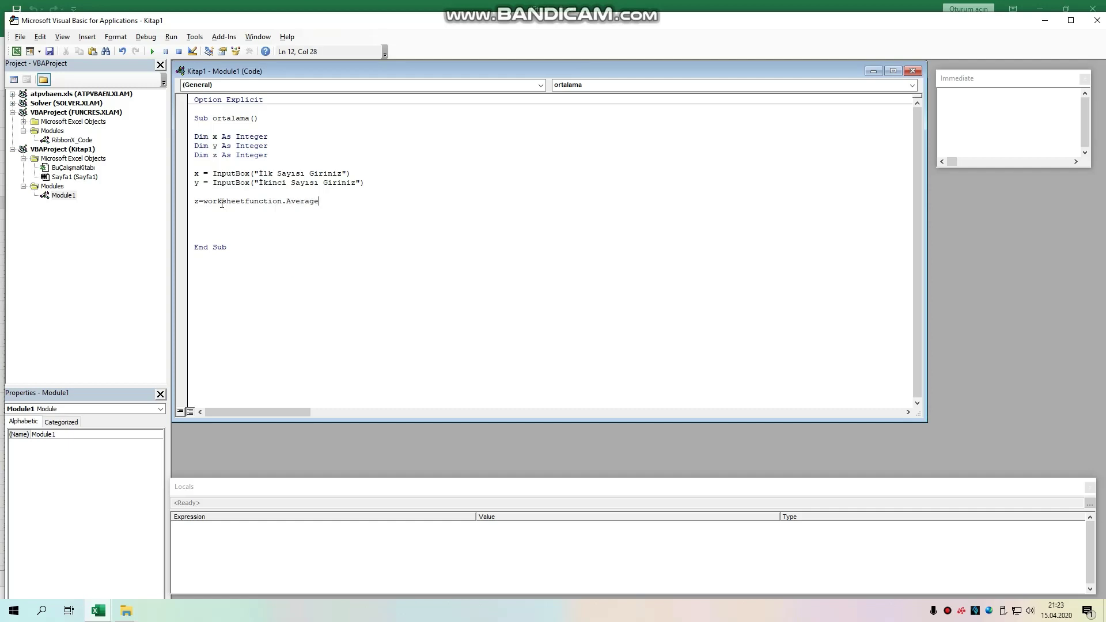
{"action": "type", "text": "(x"}
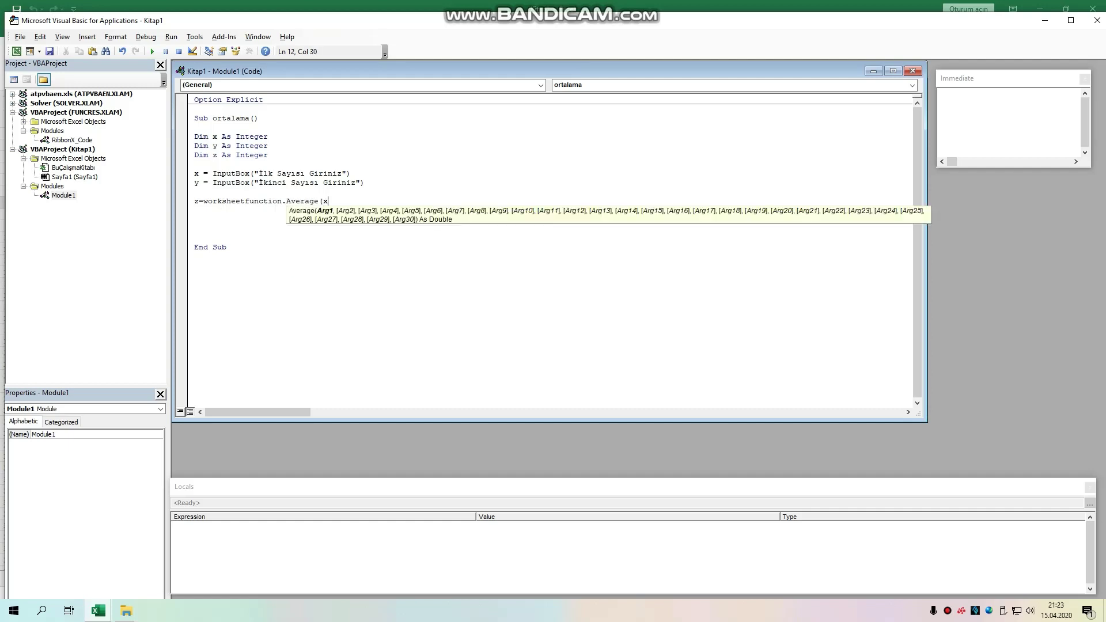
{"action": "type", "text": ",y)"}
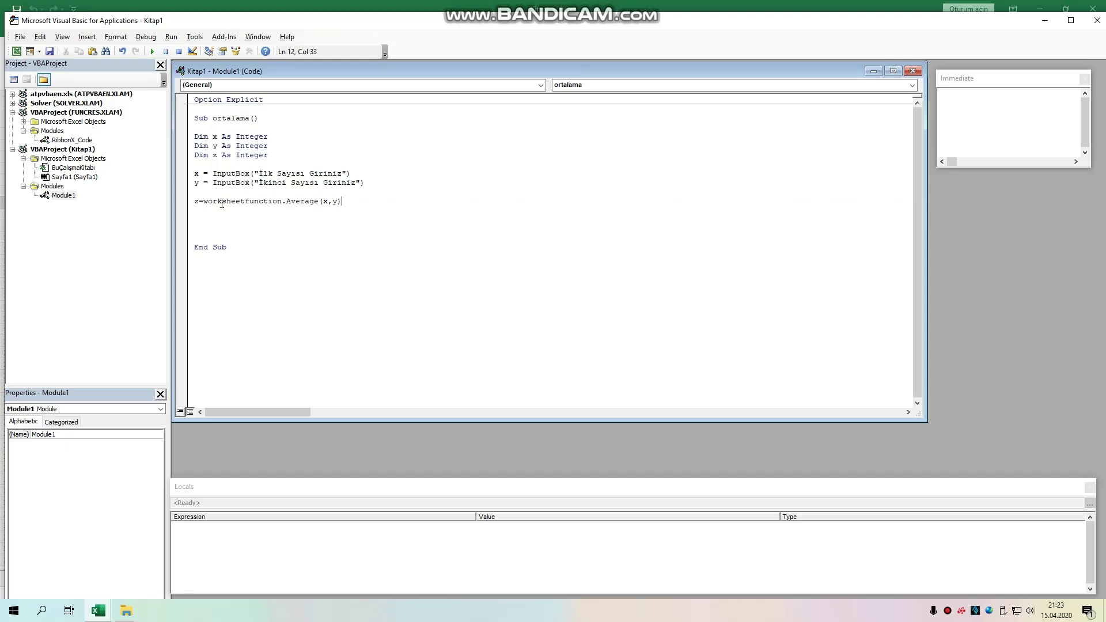
{"action": "key", "text": "Return"}
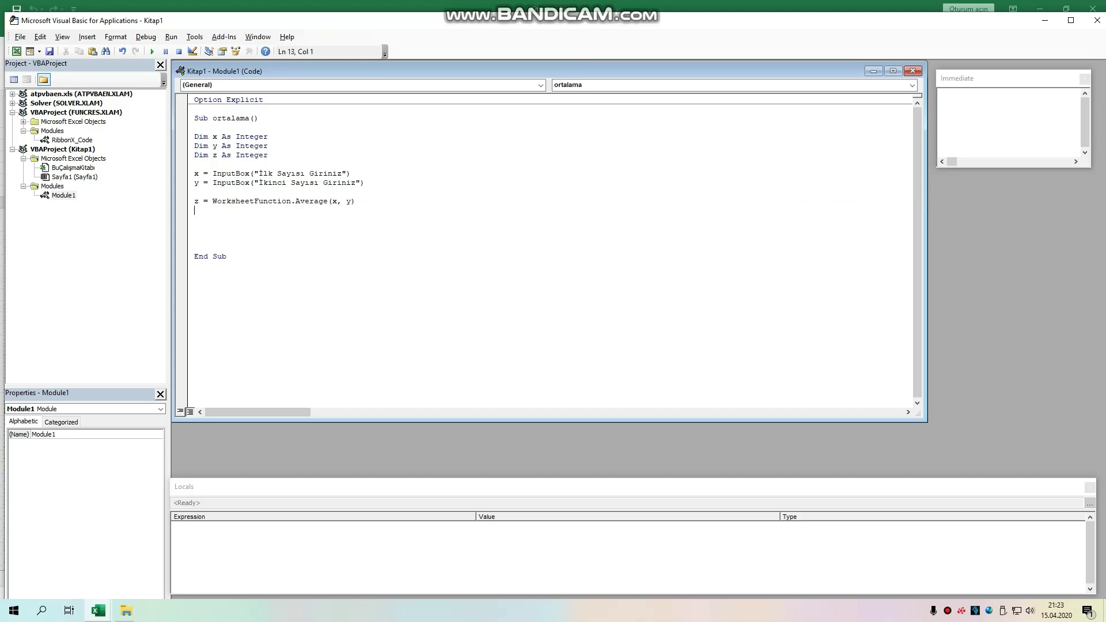
- Add MsgBox ("Ortalama" & " " & z) below the Average line
{"action": "key", "text": "Return"}
{"action": "type", "text": "msgb"}
{"action": "type", "text": "ox("}
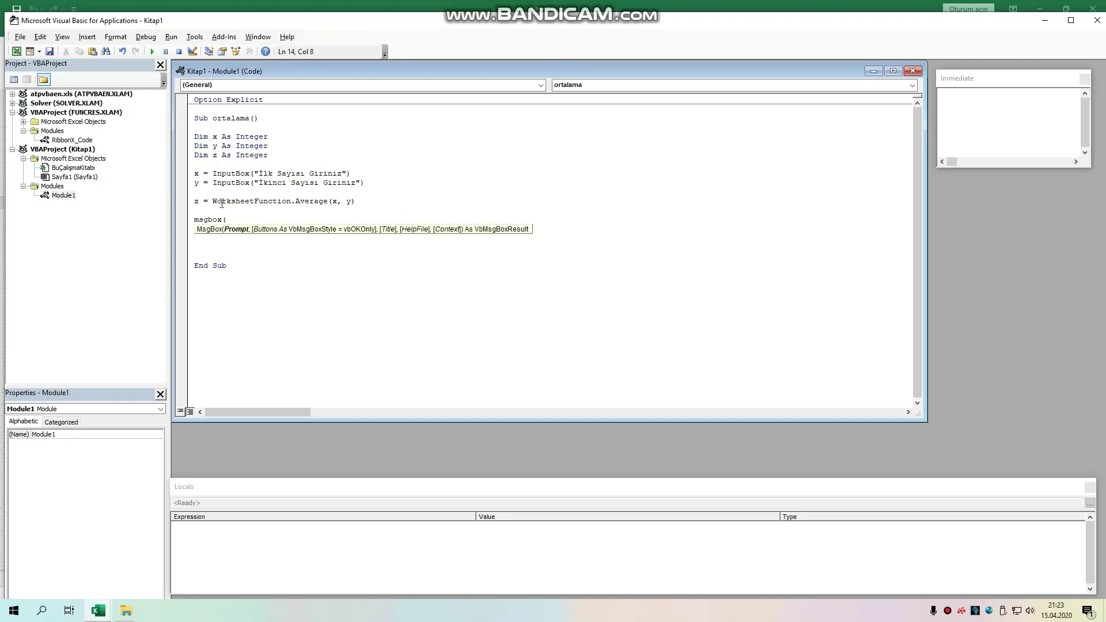
{"action": "type", "text": "\"O"}
{"action": "type", "text": "rtalama\" "}
{"action": "type", "text": "& "}
{"action": "type", "text": "\" \""}
{"action": "type", "text": "&"}
{"action": "key", "text": "BackSpace"}
{"action": "type", "text": ")"}
{"action": "key", "text": "Return"}
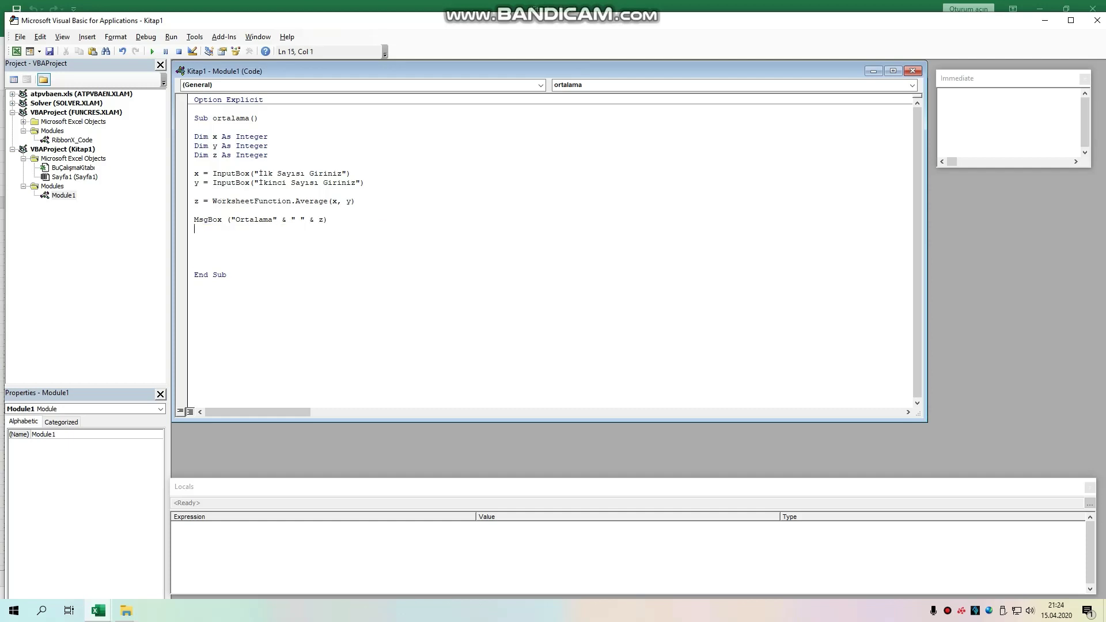
- Run ortalama with 10 and 2, which averages to 6
{"action": "key", "text": "F5"}
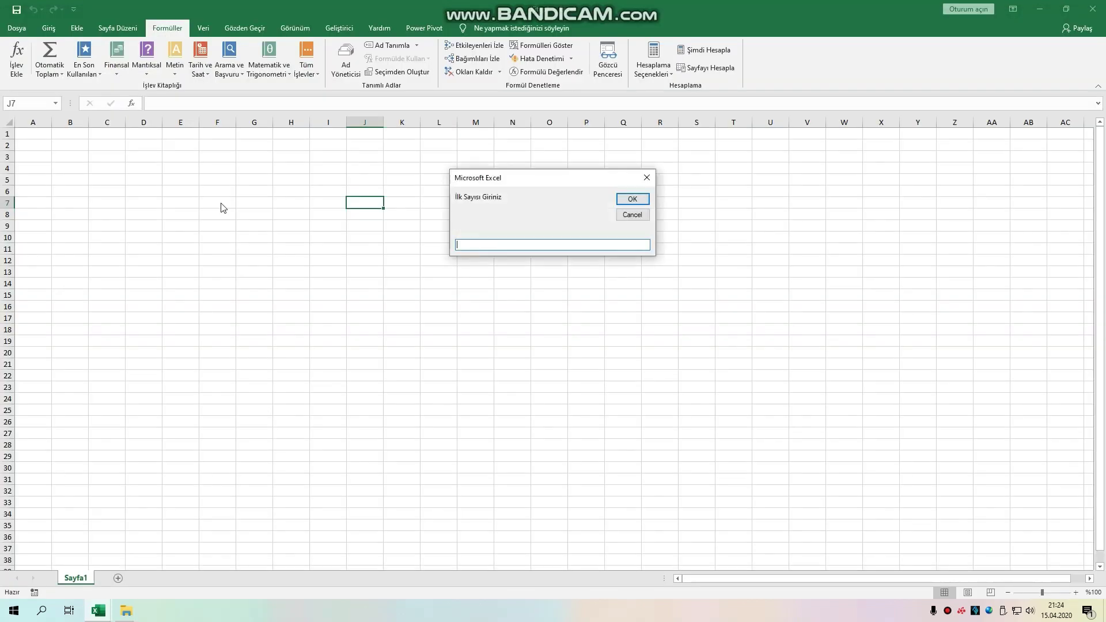
{"action": "type", "text": "10"}
{"action": "key", "text": "Return"}
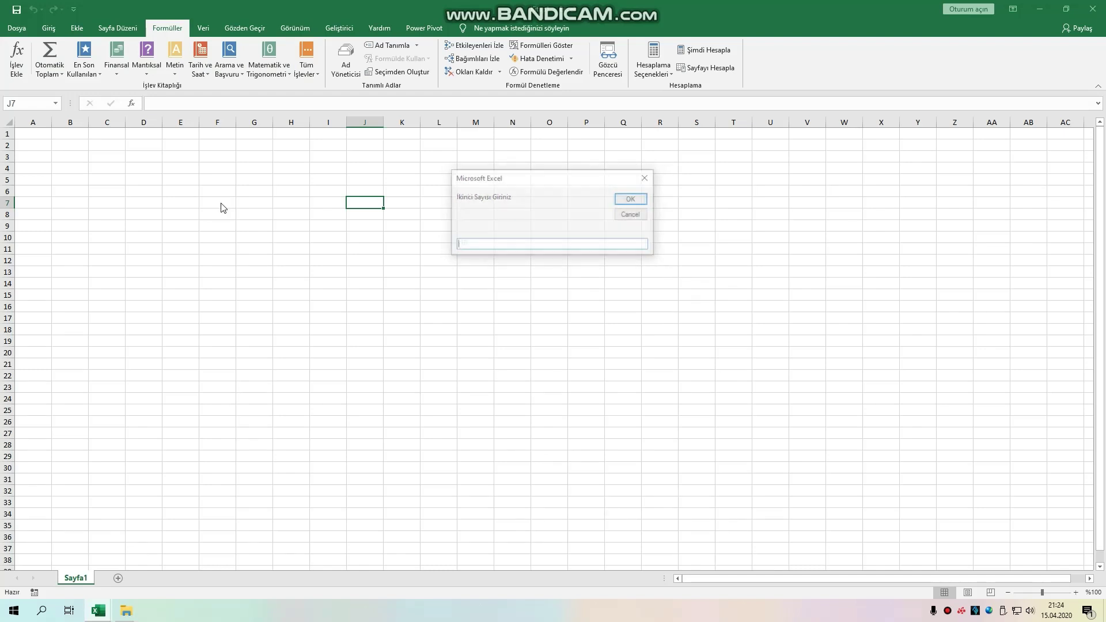
{"action": "type", "text": "2"}
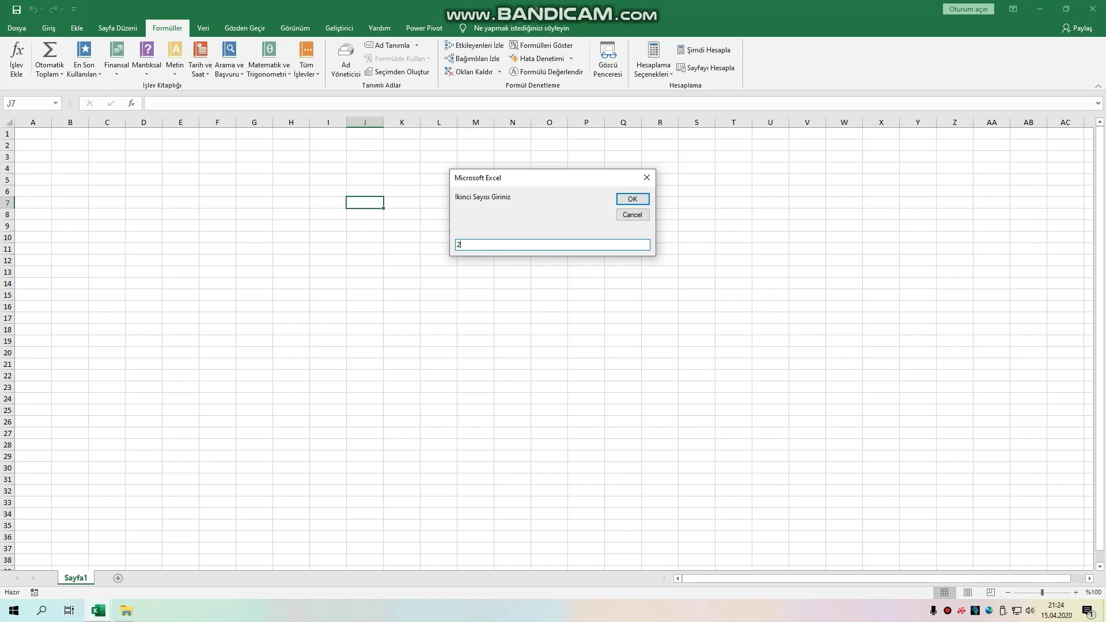
{"action": "key", "text": "Return"}
{"action": "key", "text": "Return"}
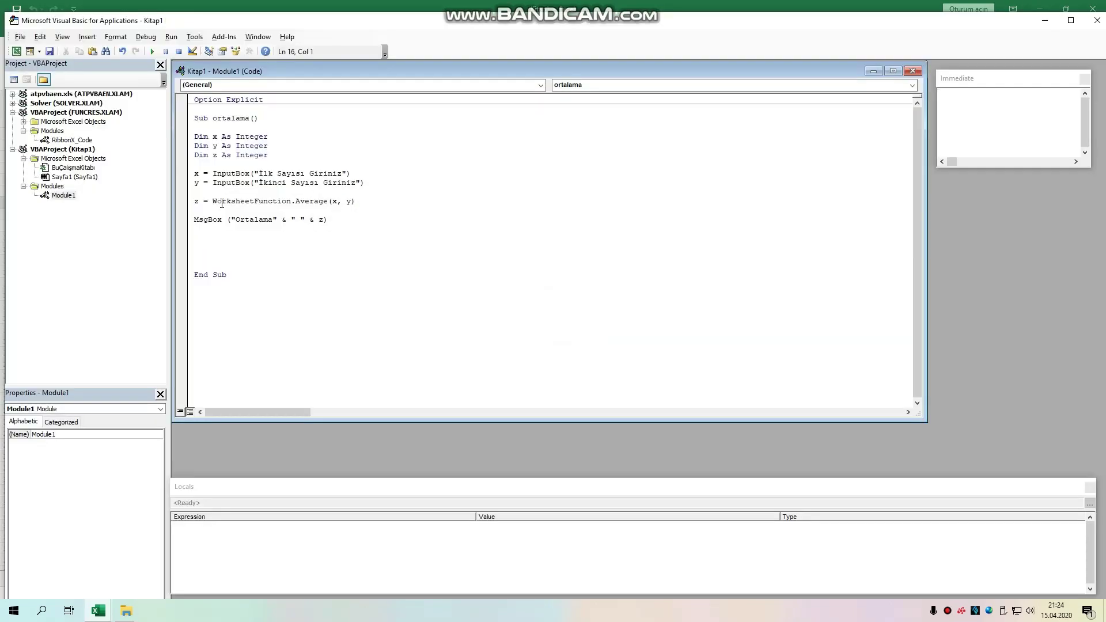
- Run ortalama again with 7 and 2, getting Ortalama 4
{"action": "key", "text": "F5"}
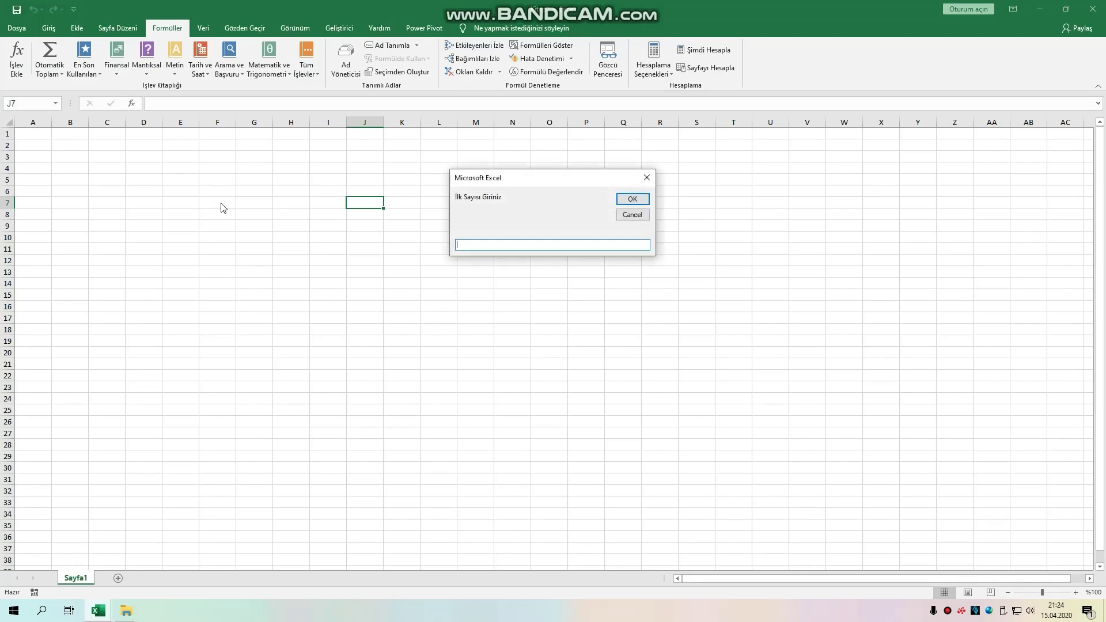
{"action": "type", "text": "7"}
{"action": "key", "text": "Return"}
{"action": "type", "text": "2"}
{"action": "key", "text": "Return"}
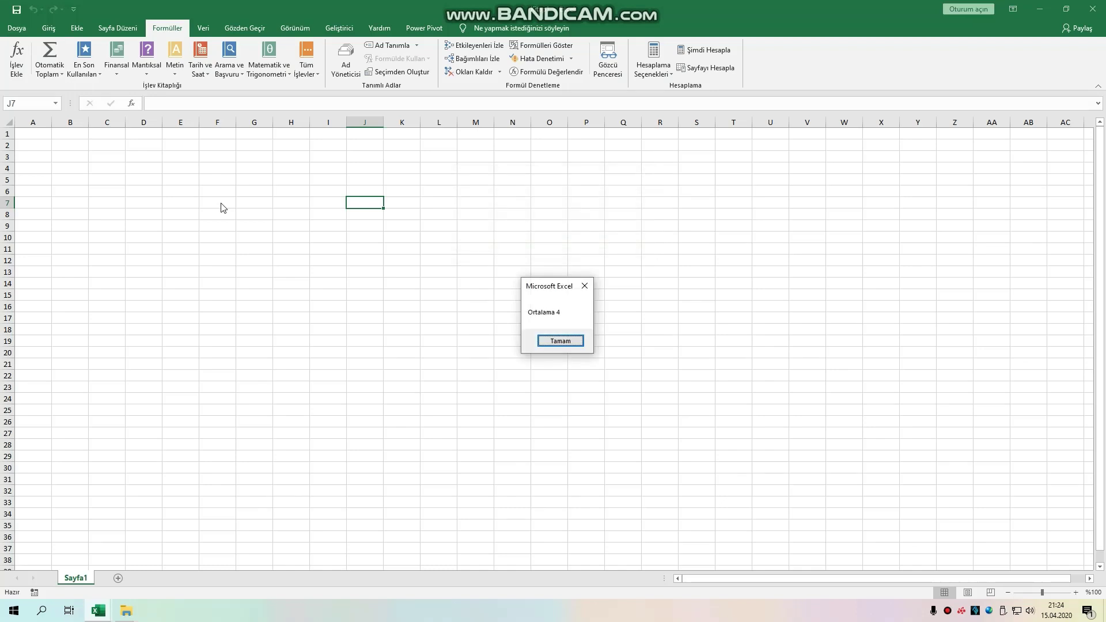
{"action": "key", "text": "Return"}
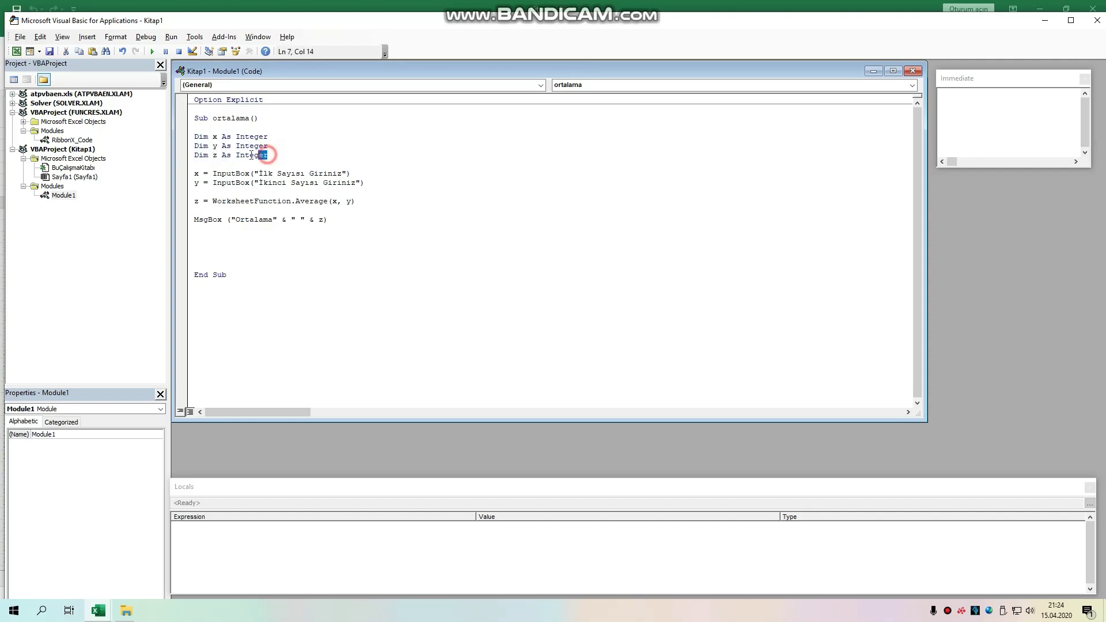
- Change the x, y and z declarations from Integer to Double
{"action": "left_click_drag", "start_coordinate": [279, 155], "coordinate": [236, 155]}
{"action": "left_click", "coordinate": [275, 157]}
{"action": "double_click", "coordinate": [252, 137]}
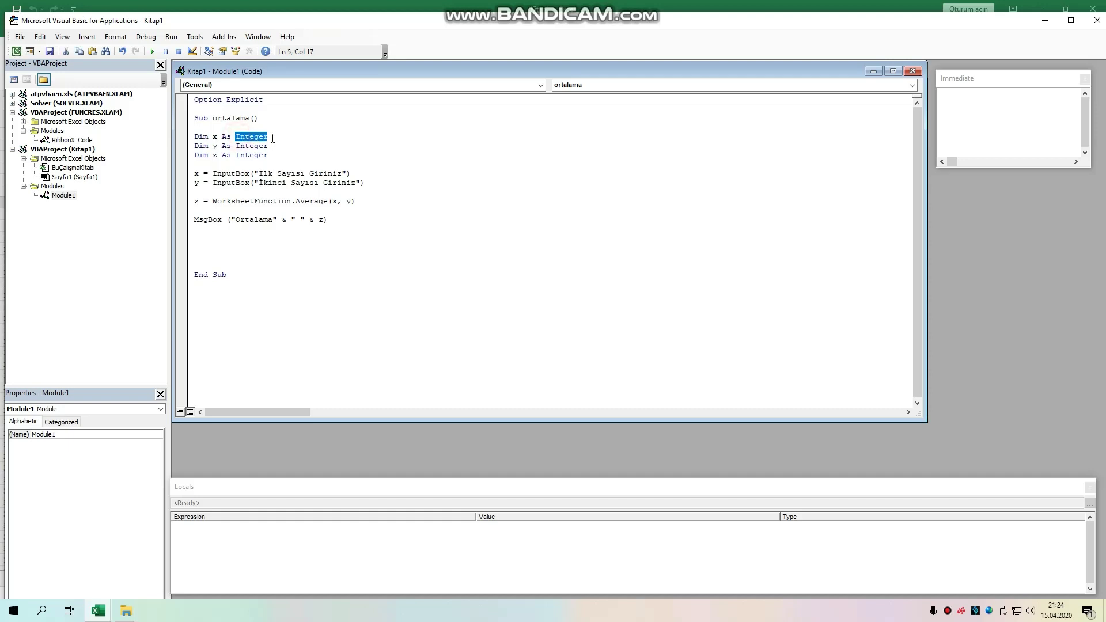
{"action": "type", "text": "doubl"}
{"action": "type", "text": "e"}
{"action": "left_click_drag", "start_coordinate": [277, 146], "coordinate": [236, 146]}
{"action": "type", "text": "doubl"}
{"action": "left_click_drag", "start_coordinate": [270, 155], "coordinate": [235, 155]}
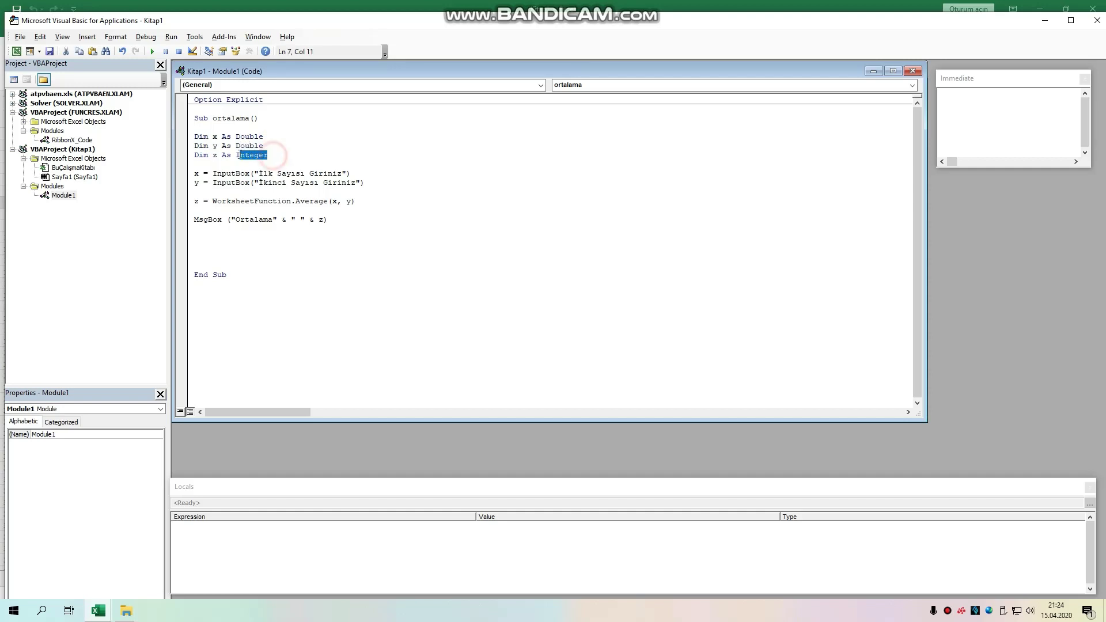
{"action": "type", "text": "double"}
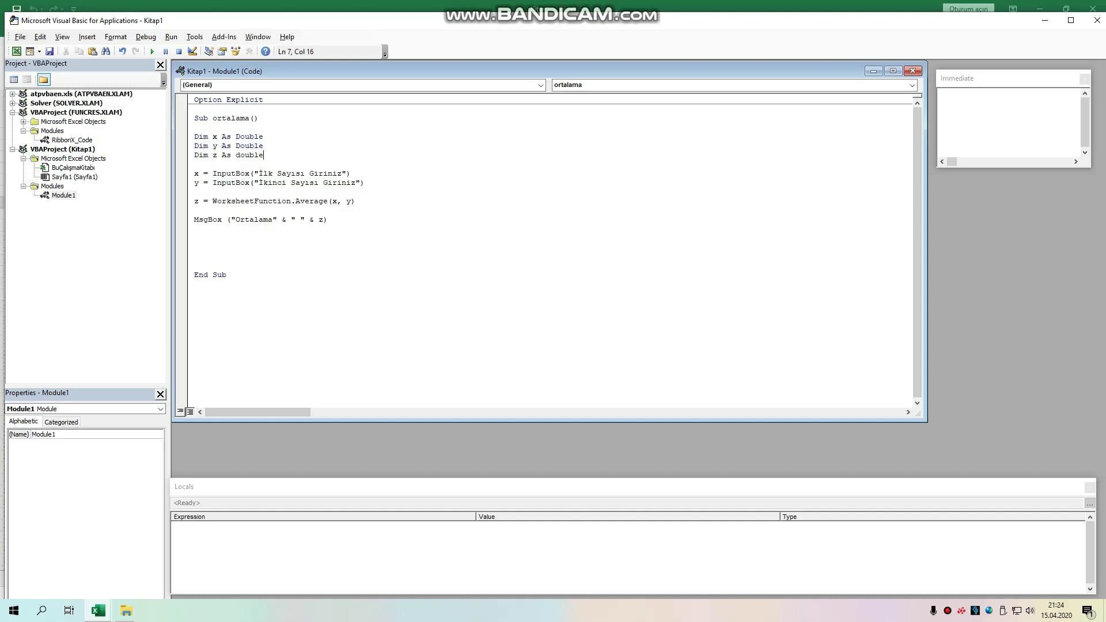
{"action": "left_click", "coordinate": [392, 190]}
{"action": "left_click", "coordinate": [260, 238]}
- Run ortalama with 7 and 2, now getting Ortalama 4,5
{"action": "key", "text": "F5"}
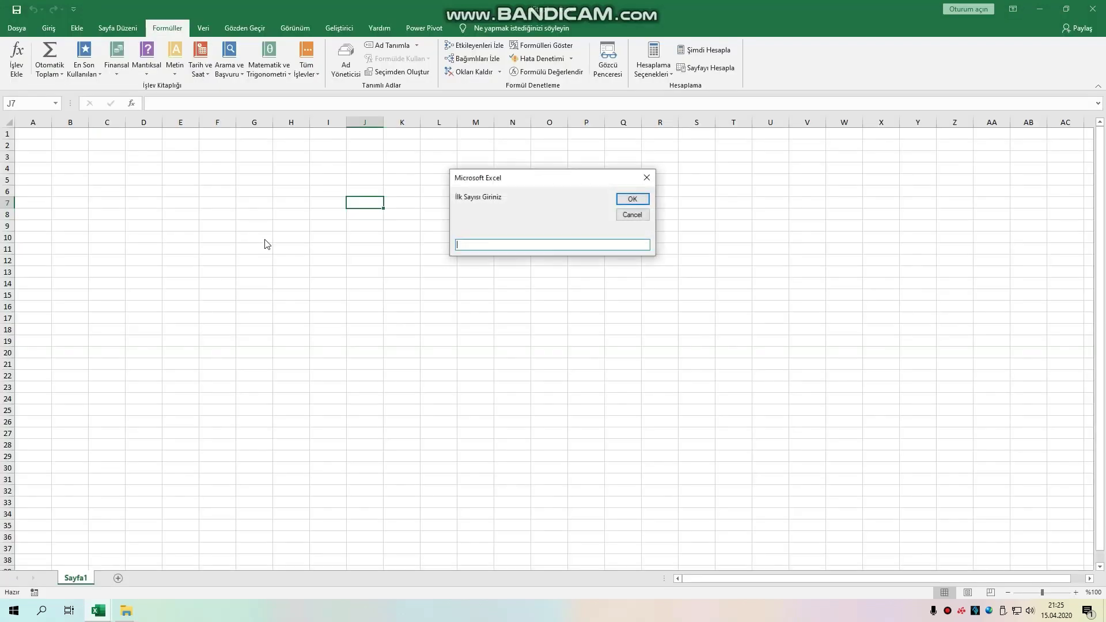
{"action": "type", "text": "7"}
{"action": "key", "text": "Return"}
{"action": "type", "text": "2"}
{"action": "key", "text": "Return"}
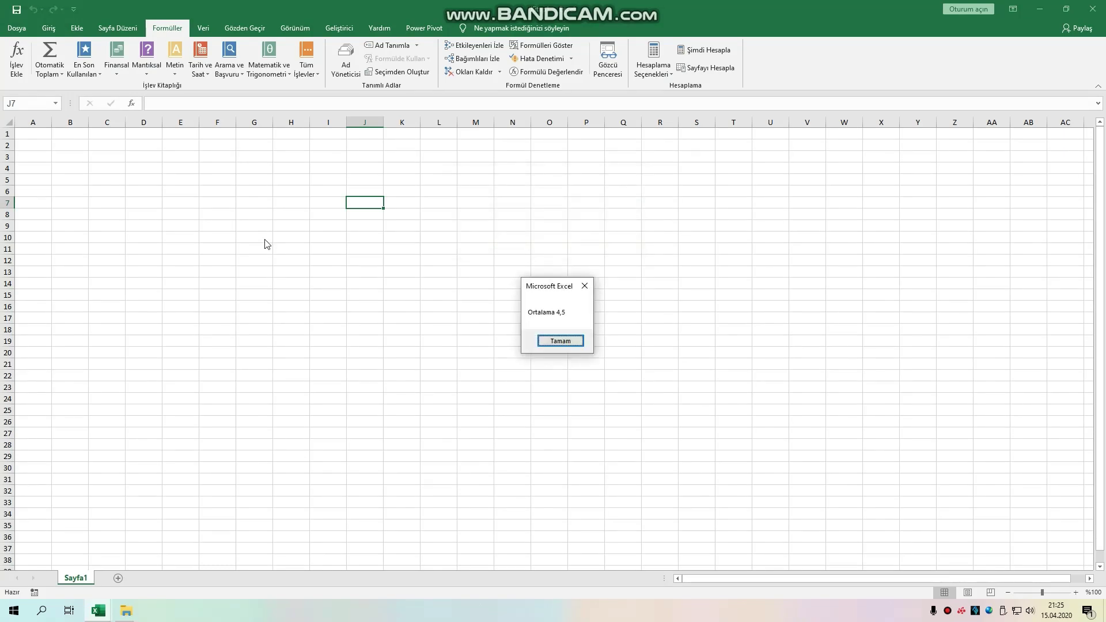
{"action": "key", "text": "Return"}
- Run ortalama again with 2,5 and 3,1, getting Ortalama 2,8
{"action": "key", "text": "F5"}
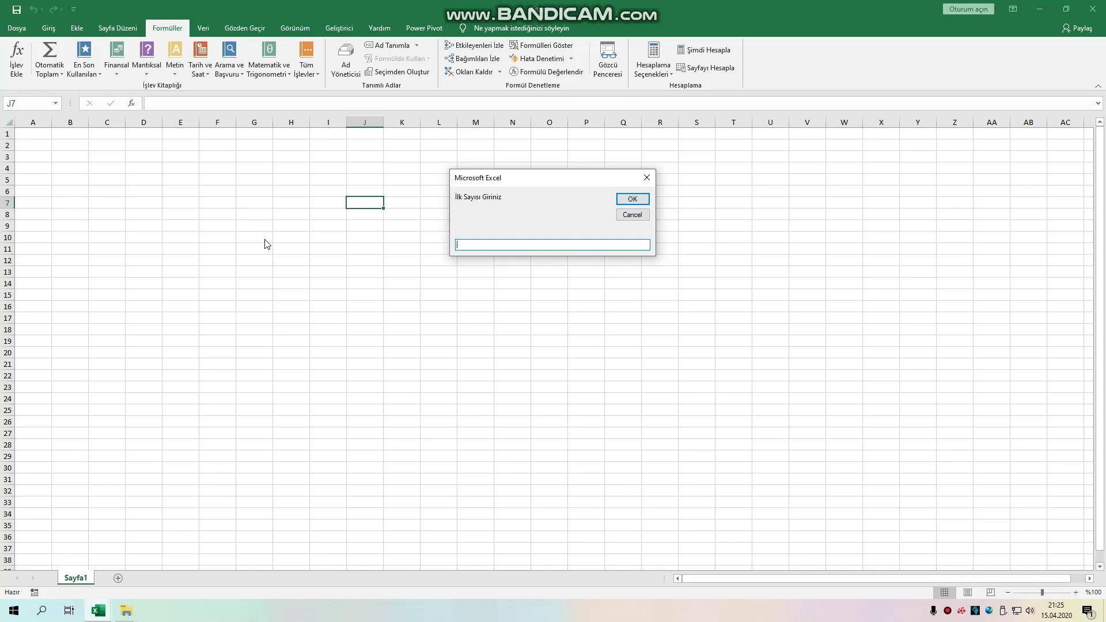
{"action": "type", "text": "2,5"}
{"action": "key", "text": "Return"}
{"action": "type", "text": "3.1"}
{"action": "key", "text": "Return"}
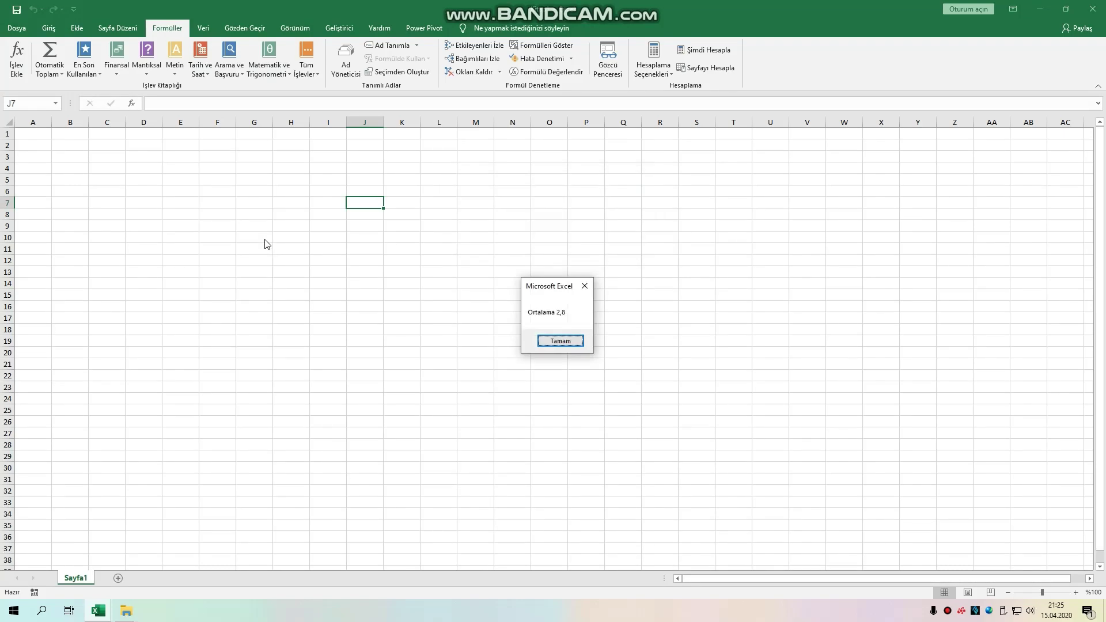
{"action": "key", "text": "Return"}
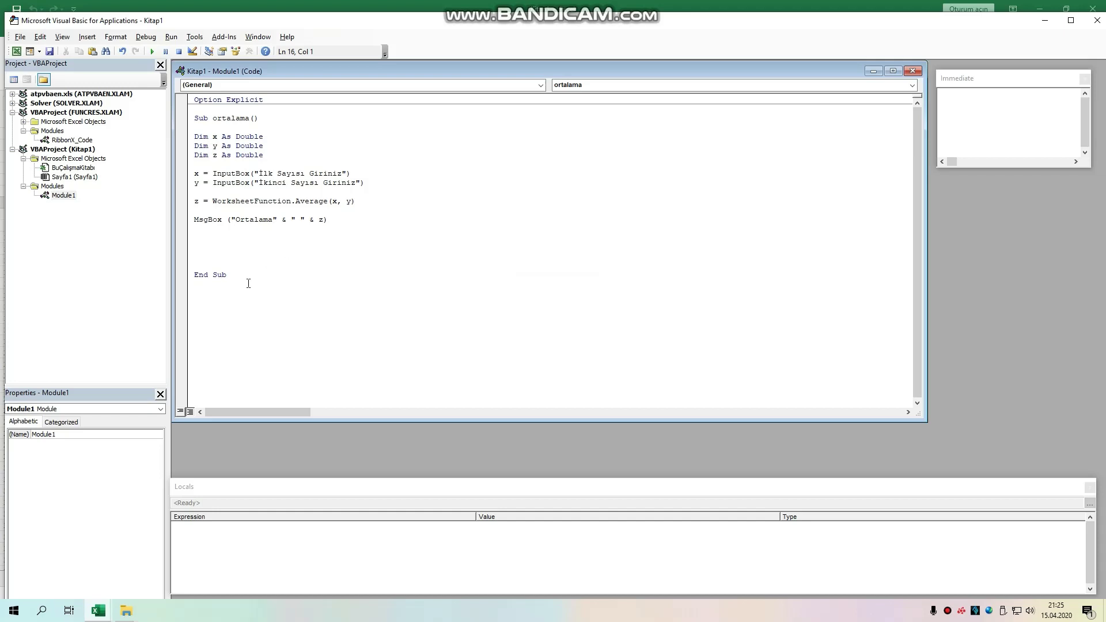
- Delete the surplus blank line between the MsgBox line and End Sub
{"action": "left_click", "coordinate": [247, 283]}
{"action": "left_click", "coordinate": [231, 236]}
{"action": "left_click", "coordinate": [272, 266]}
{"action": "left_click", "coordinate": [279, 276]}
{"action": "left_click_drag", "start_coordinate": [212, 201], "coordinate": [295, 201]}
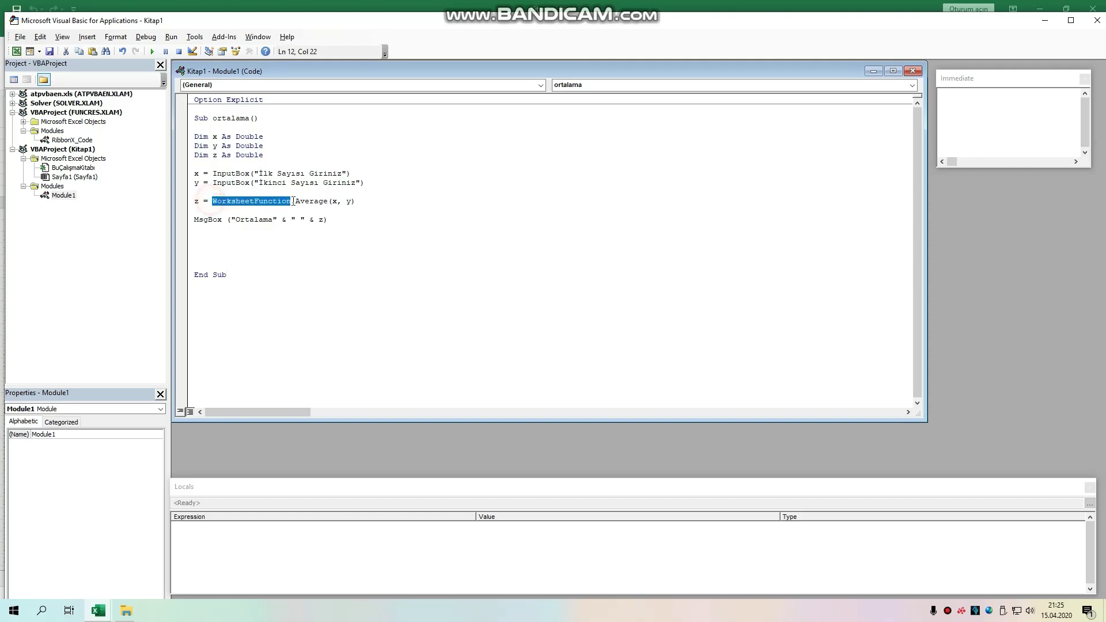
{"action": "left_click", "coordinate": [371, 227]}
{"action": "left_click_drag", "start_coordinate": [212, 202], "coordinate": [289, 203]}
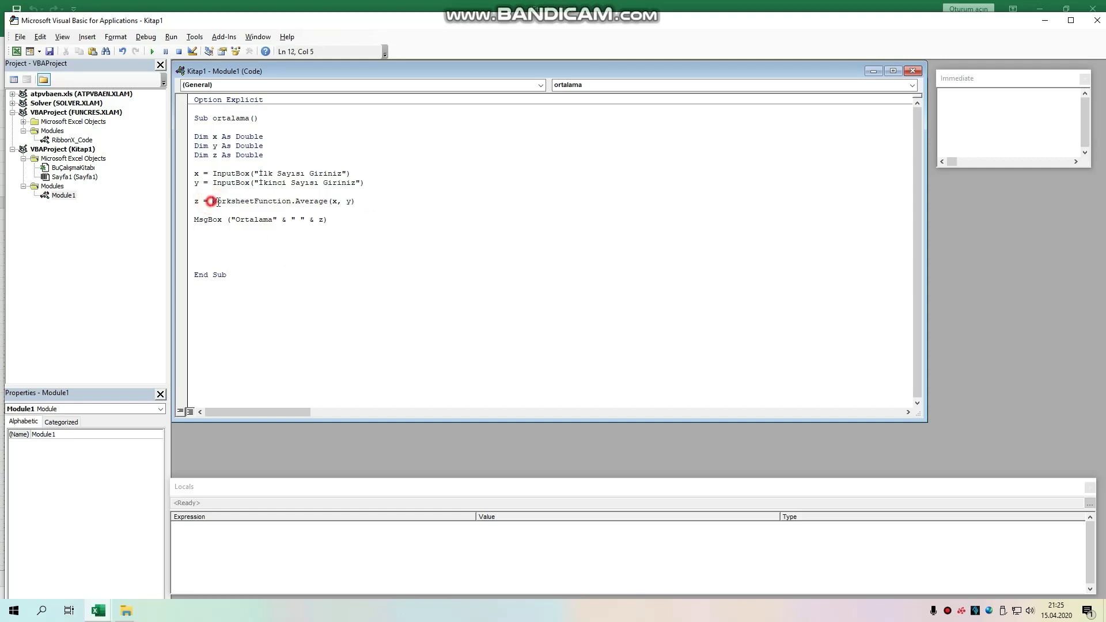
{"action": "left_click", "coordinate": [376, 230]}
{"action": "left_click", "coordinate": [261, 242]}
{"action": "left_click", "coordinate": [261, 268]}
{"action": "left_click", "coordinate": [269, 247]}
{"action": "left_click_drag", "start_coordinate": [194, 119], "coordinate": [311, 272]}
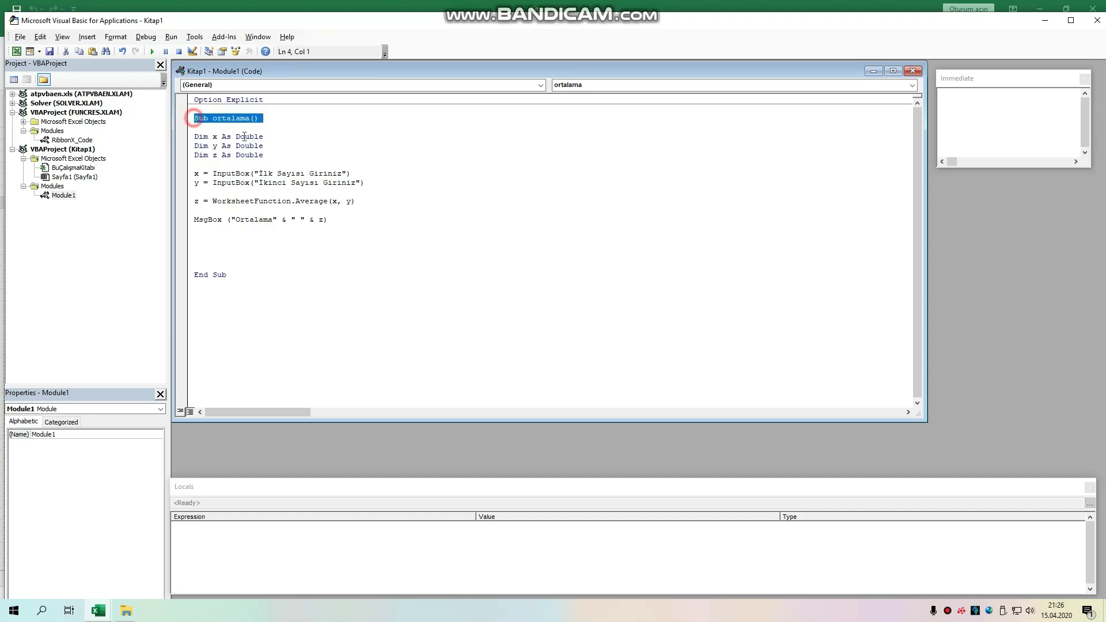
{"action": "left_click", "coordinate": [311, 272]}
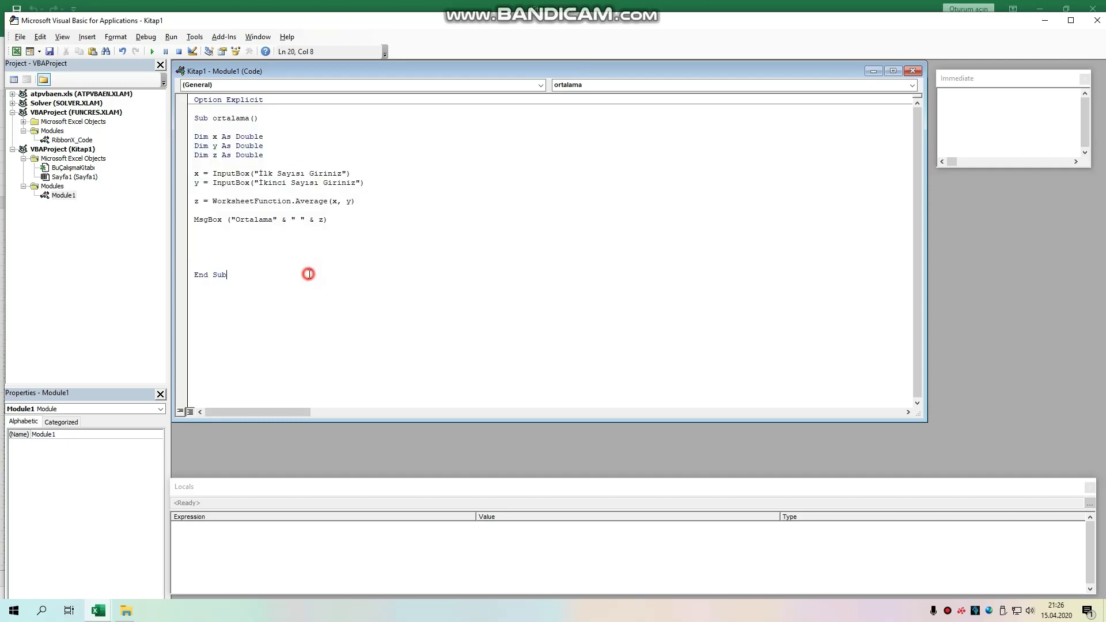
{"action": "left_click", "coordinate": [210, 266]}
{"action": "key", "text": "BackSpace"}
{"action": "key", "text": "BackSpace"}
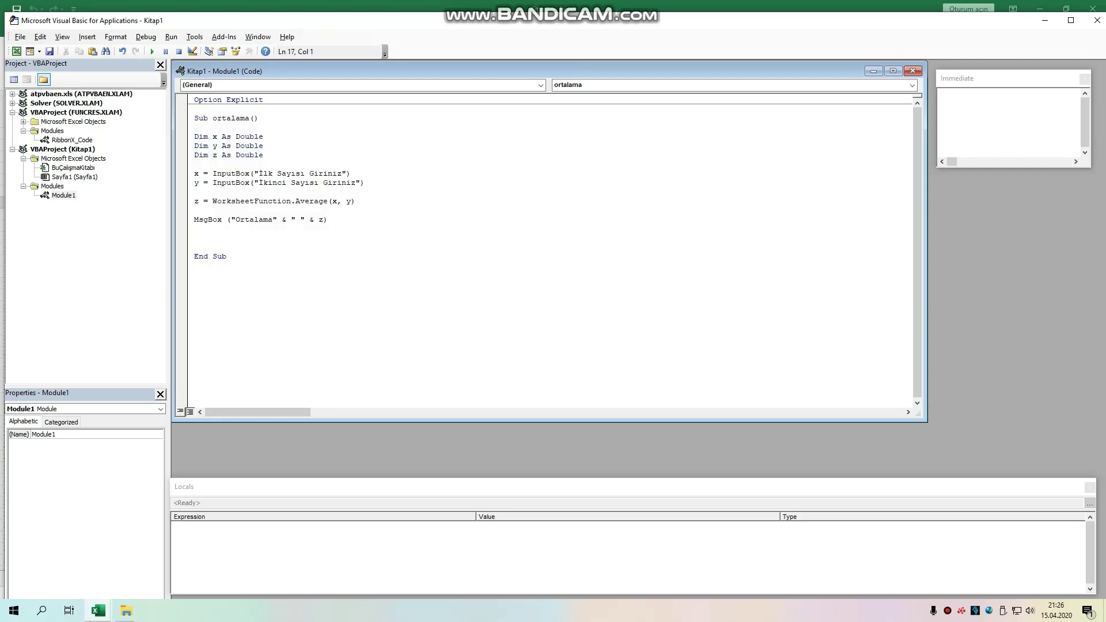